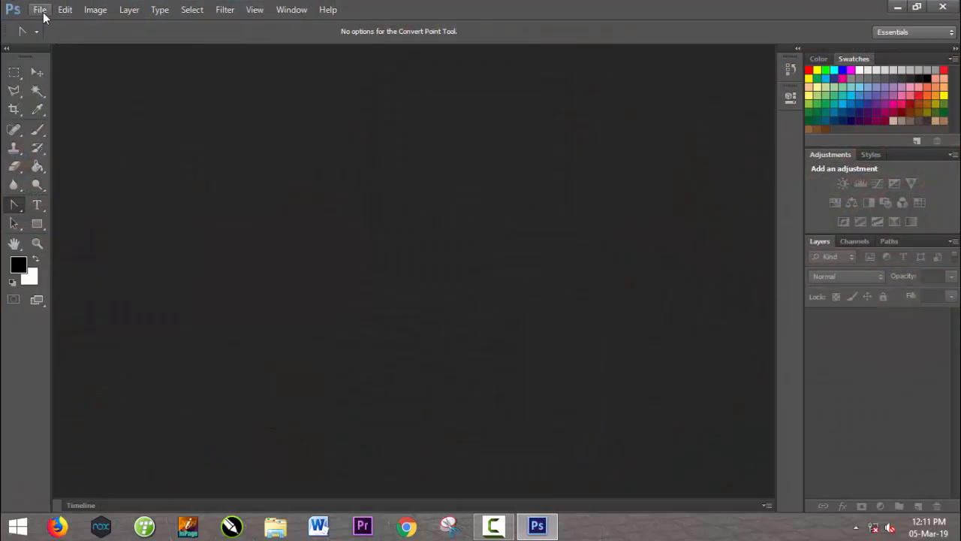
- Create a 1125 by 625 pixel document at 300 pixels/inch in 16-bit RGB Color with a white background
click(41, 12)
click(74, 27)
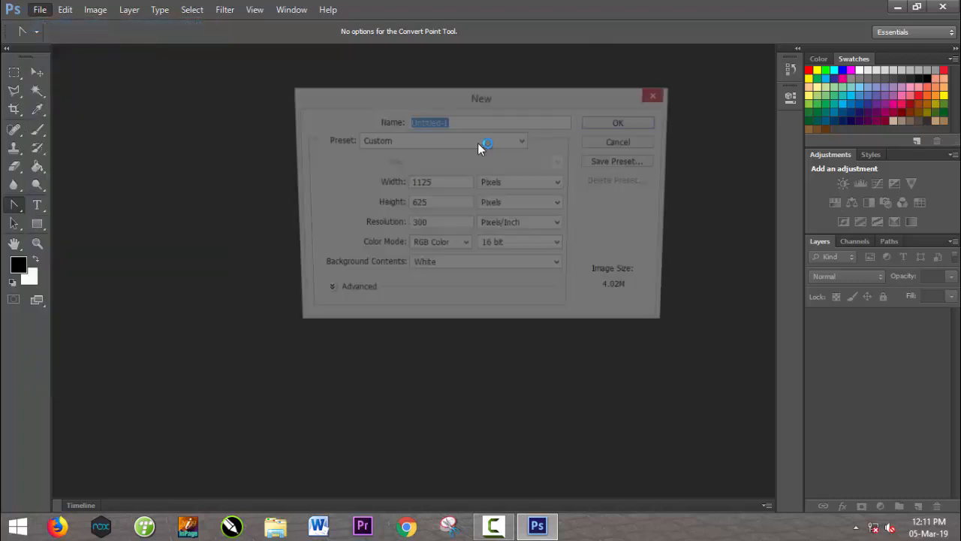
click(627, 123)
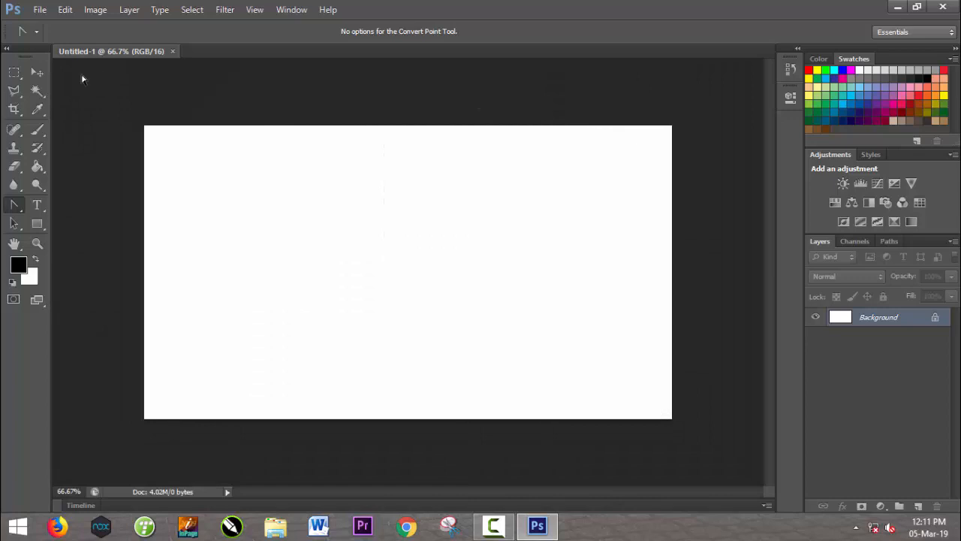
- Draw a black rectangle about 520 by 287 px over the canvas's lower-left corner and delete its upper-right anchor point
click(42, 220)
drag(133, 287, 375, 419)
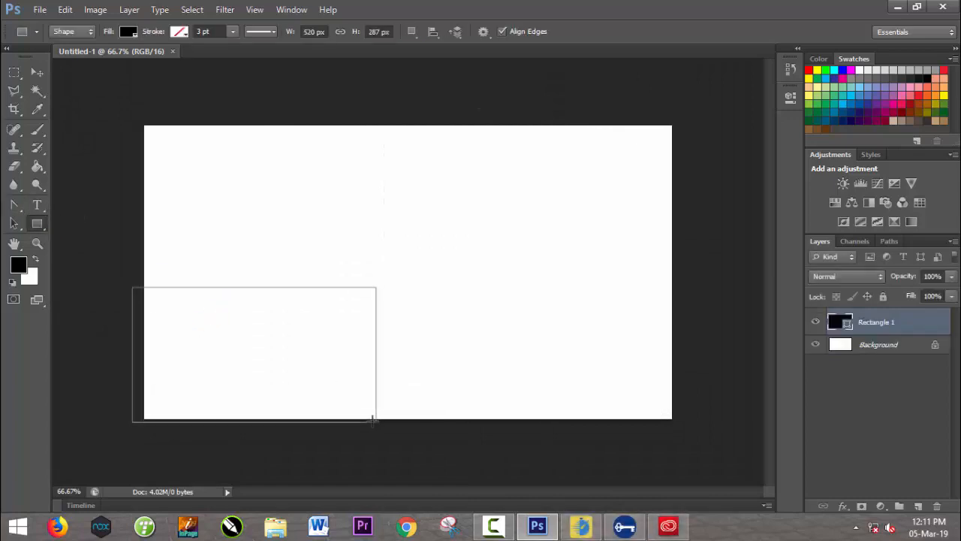
click(17, 223)
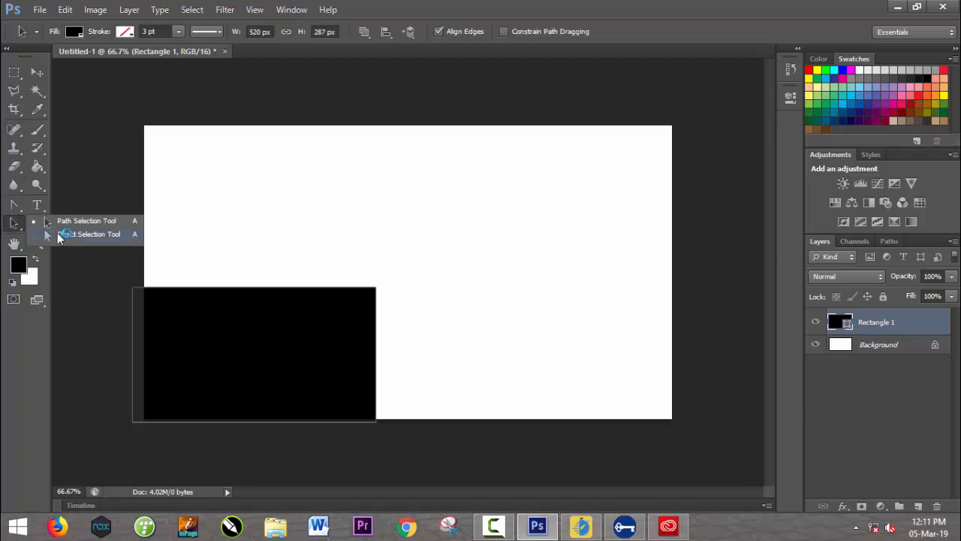
click(13, 205)
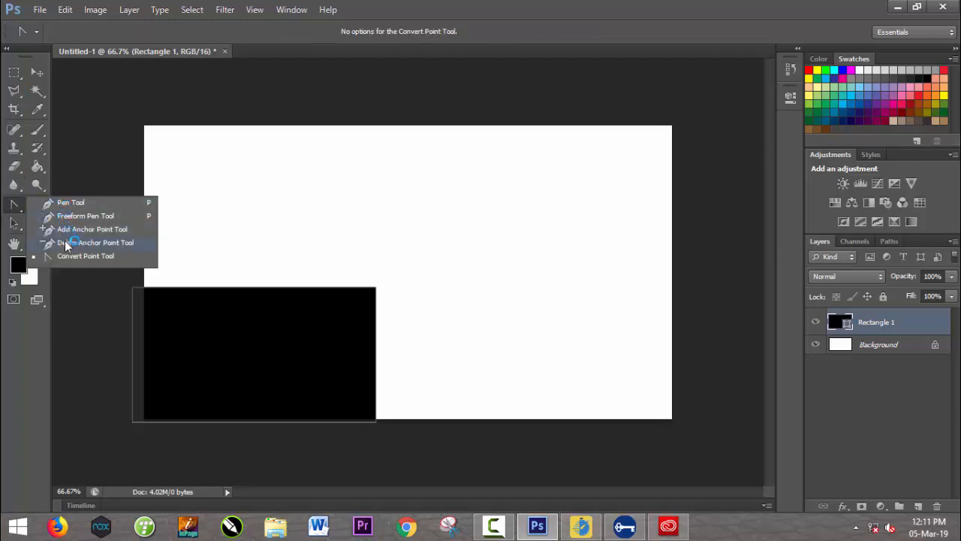
click(90, 243)
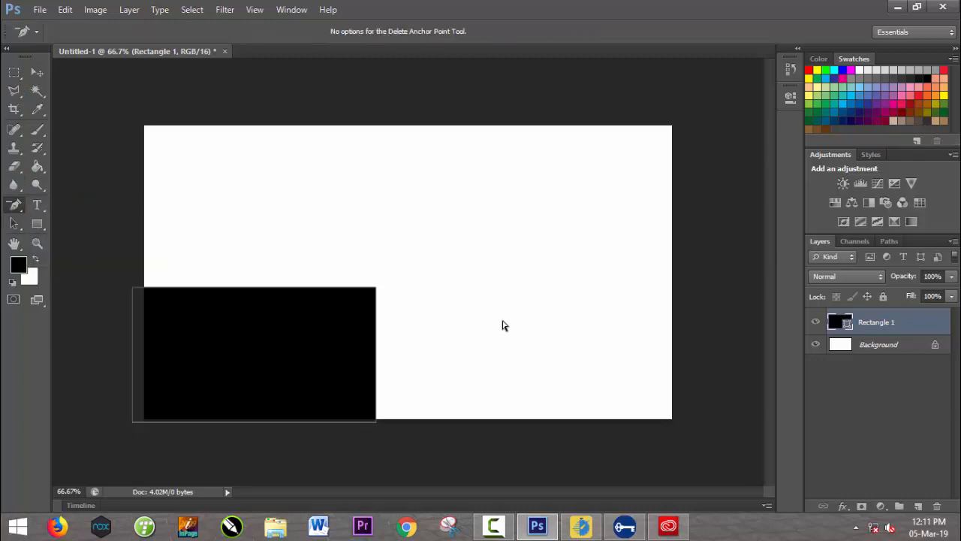
click(376, 289)
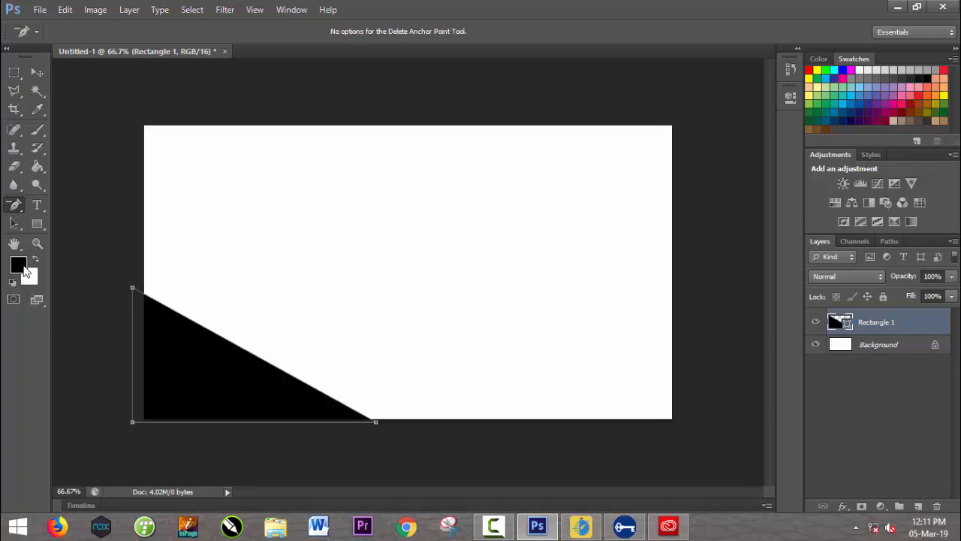
- Curve the triangle's slanted edge into a flowing wave by converting its upper-left and lower-right anchor points
click(15, 206)
click(84, 256)
drag(132, 288, 107, 199)
drag(376, 422, 352, 293)
drag(157, 377, 156, 455)
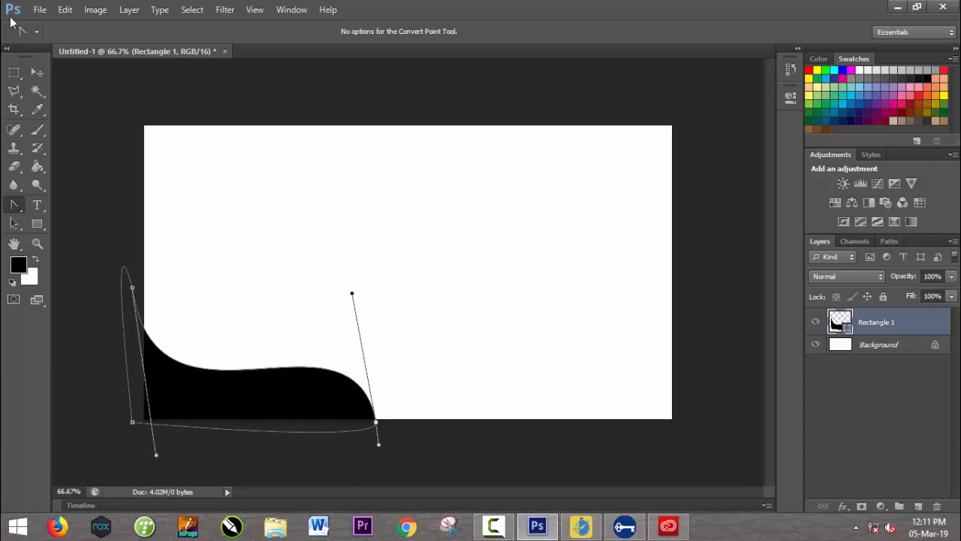
- Reposition and enlarge the wave shape so it covers more of the canvas's lower-left corner
click(37, 71)
drag(375, 349, 390, 361)
drag(150, 263, 152, 226)
drag(392, 358, 429, 330)
click(714, 31)
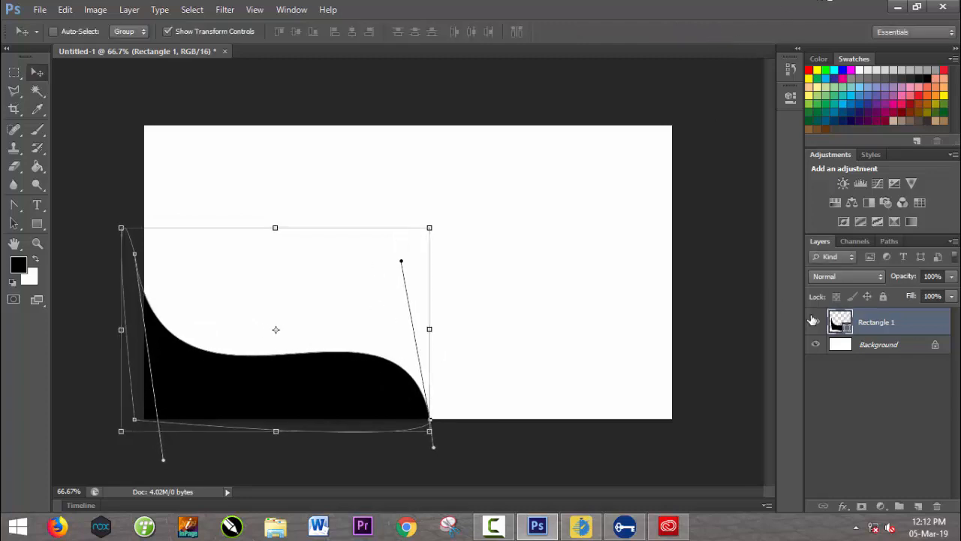
- Set the foreground colour to dark blue 070581 and fill the wave shape with it
click(18, 264)
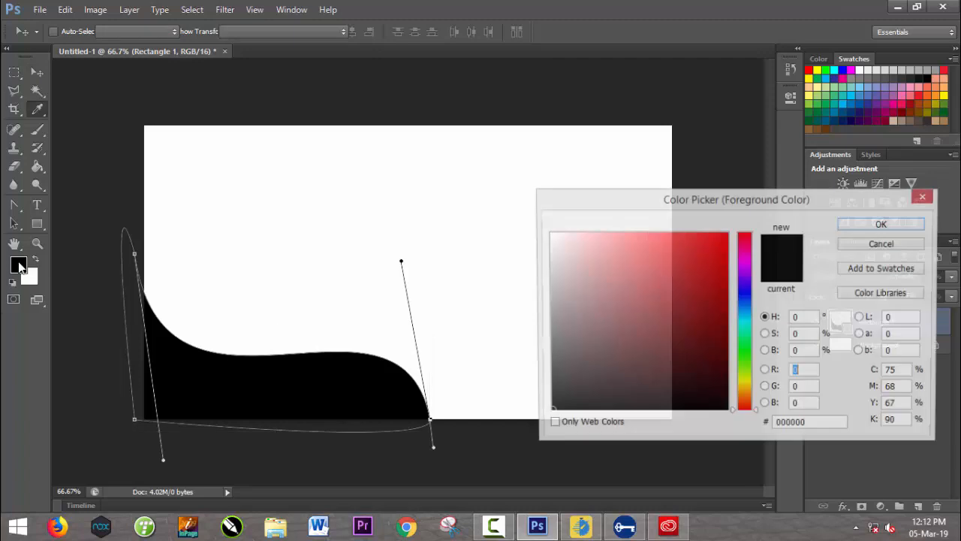
click(726, 242)
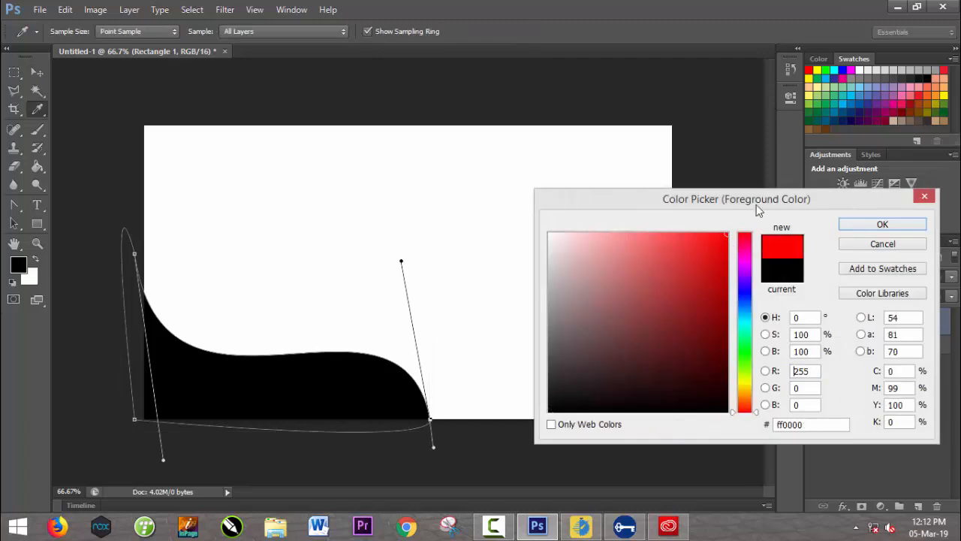
click(746, 292)
drag(721, 337, 721, 321)
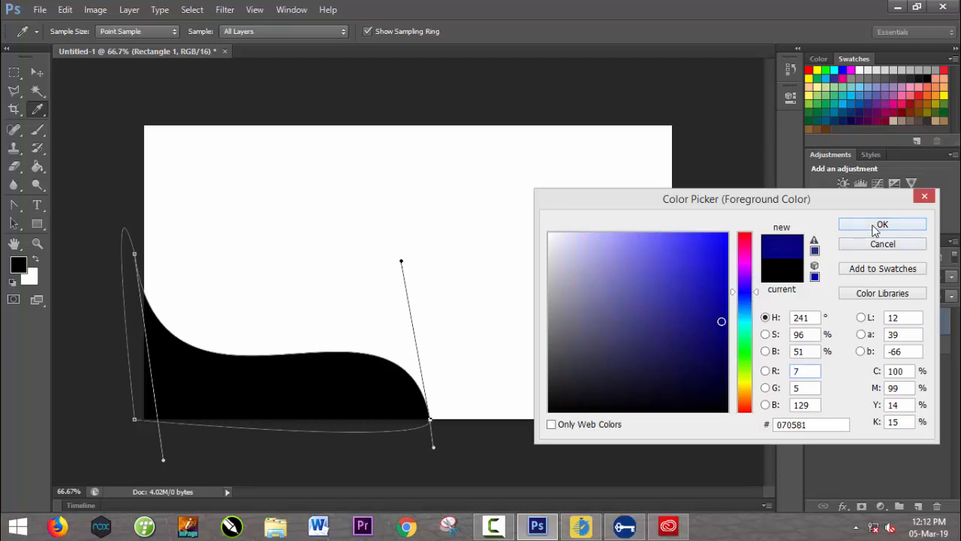
click(880, 226)
key(alt+BackSpace)
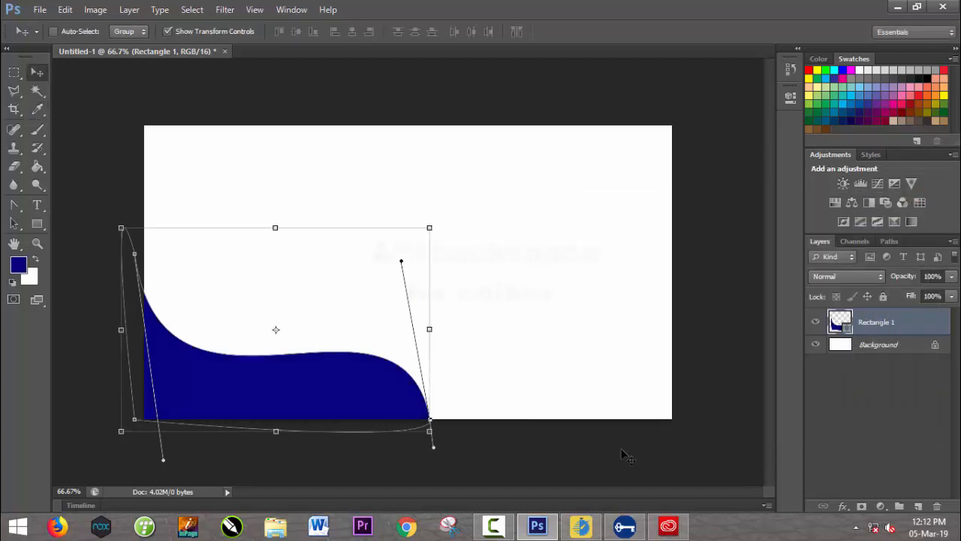
- Duplicate the Rectangle 1 layer, then flip the original wave both ways and move it to the canvas's upper edge
drag(890, 322, 899, 506)
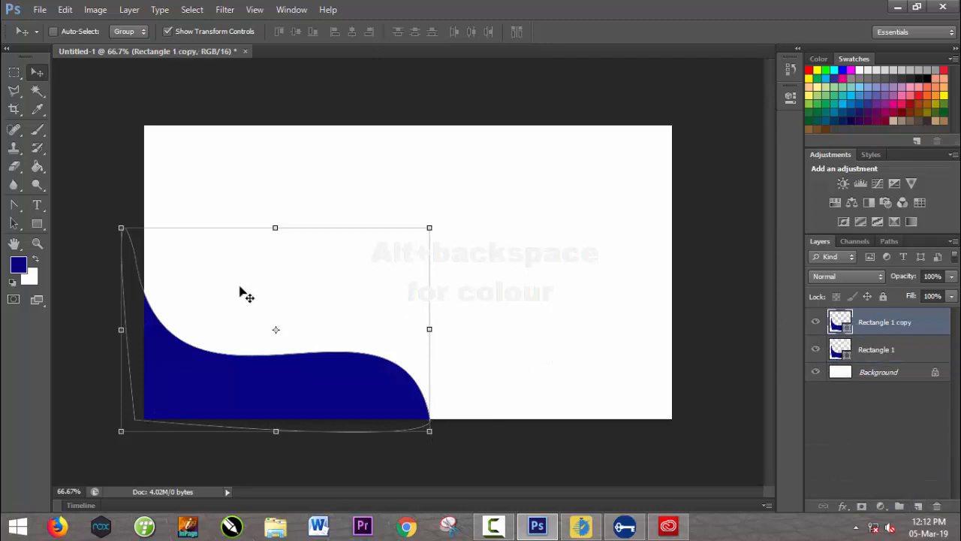
click(860, 372)
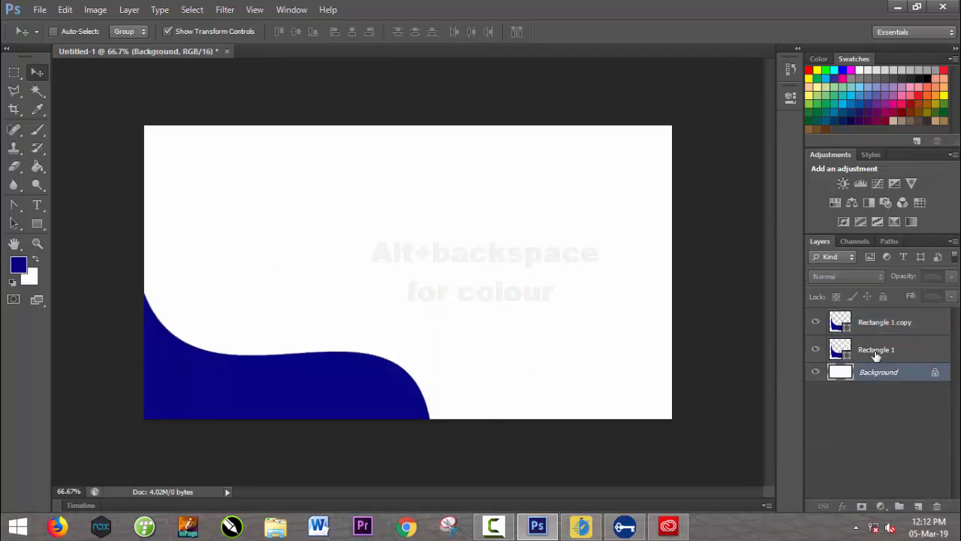
click(876, 353)
drag(244, 366, 347, 258)
drag(225, 220, 659, 220)
drag(616, 314, 448, 140)
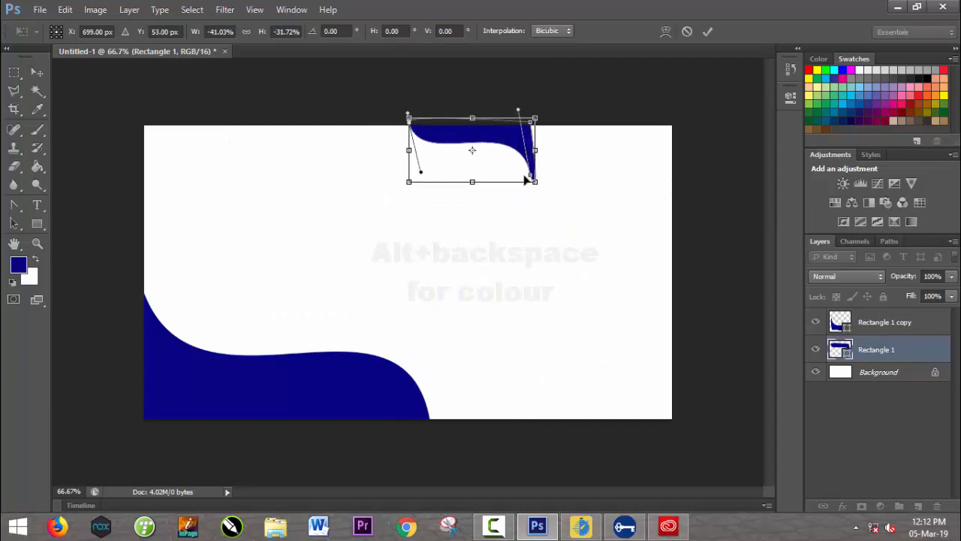
- Stretch the flipped wave to about 94% width and 96% height over the canvas's upper-right corner, and select the Background layer
drag(535, 181, 682, 247)
drag(405, 193, 388, 193)
drag(536, 247, 534, 280)
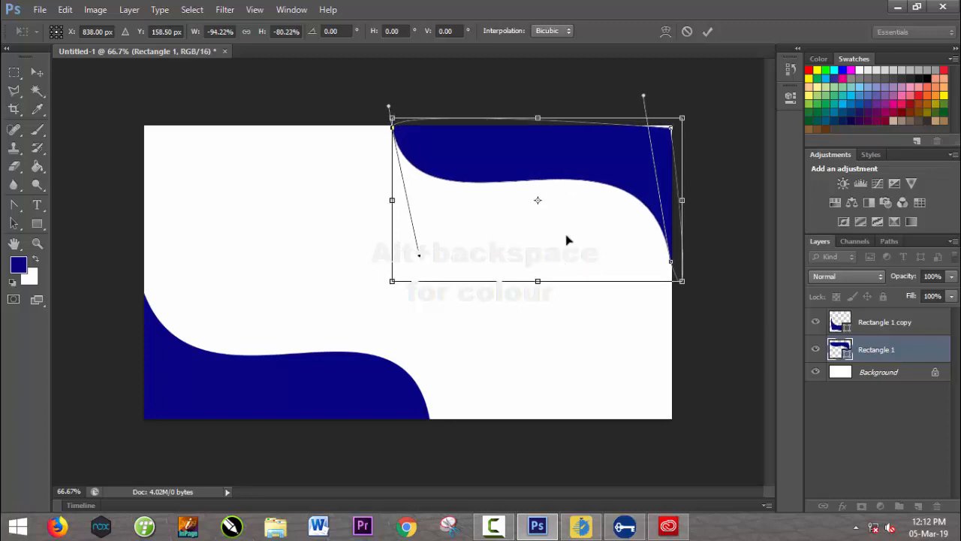
drag(571, 181, 571, 161)
drag(530, 264, 540, 293)
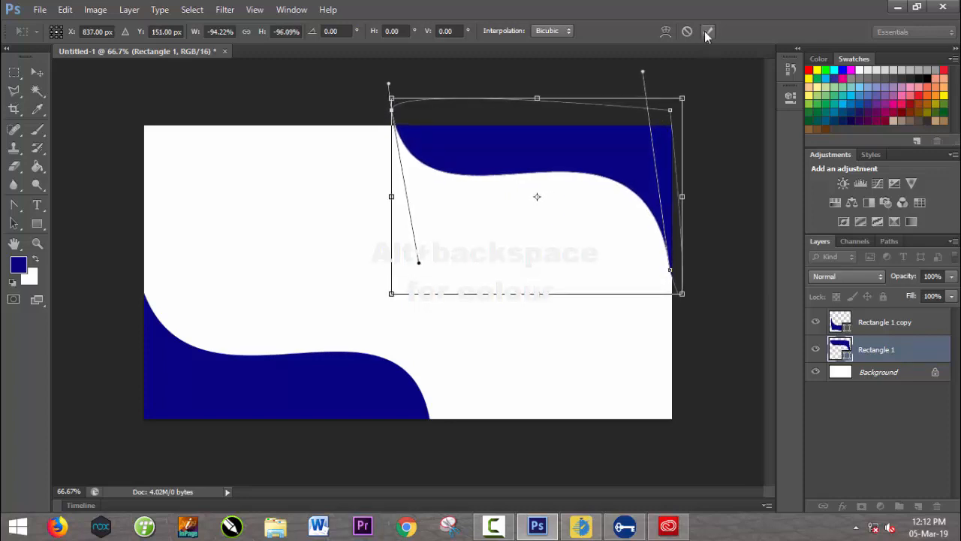
click(708, 33)
click(851, 371)
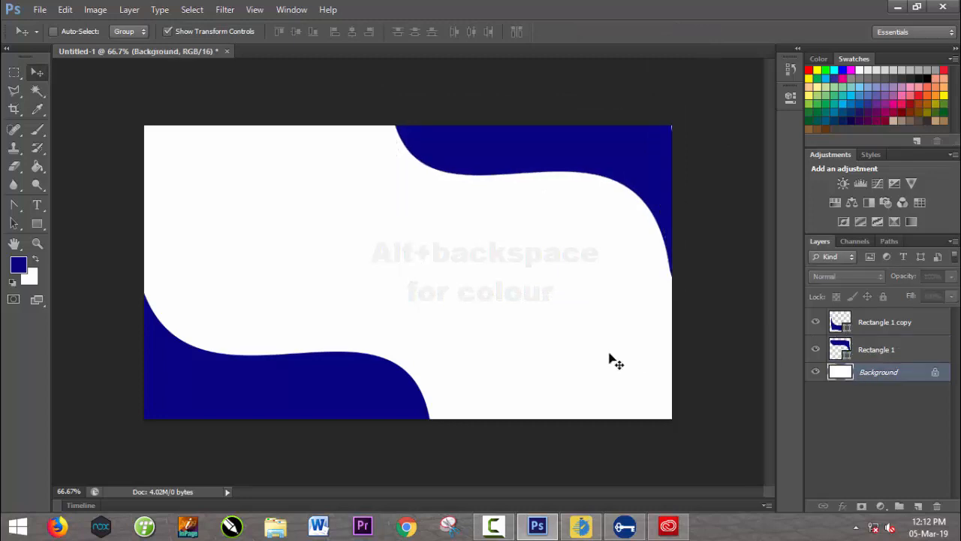
- Open the image dark-abstract-metallic-background-black-and-grey-vector-18205524 from New folder
click(40, 9)
click(45, 36)
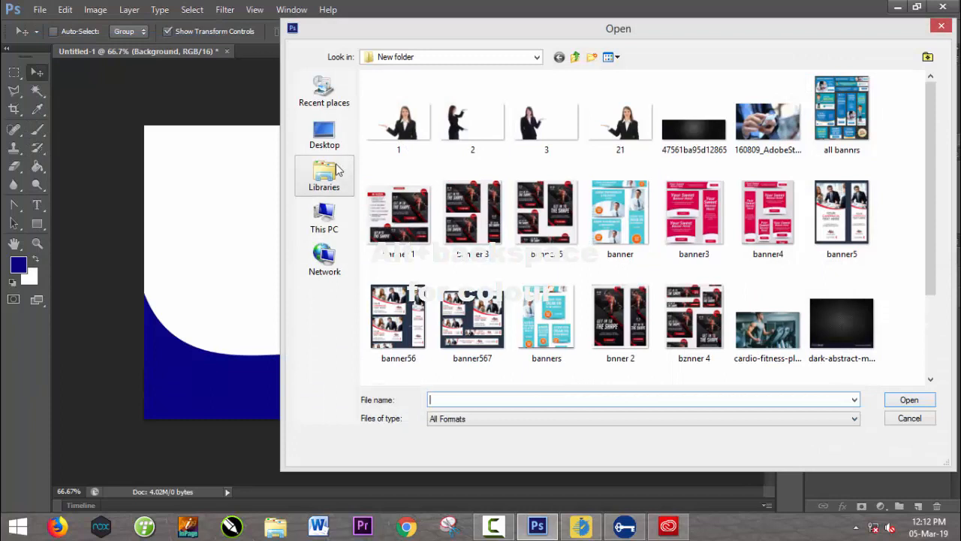
click(325, 135)
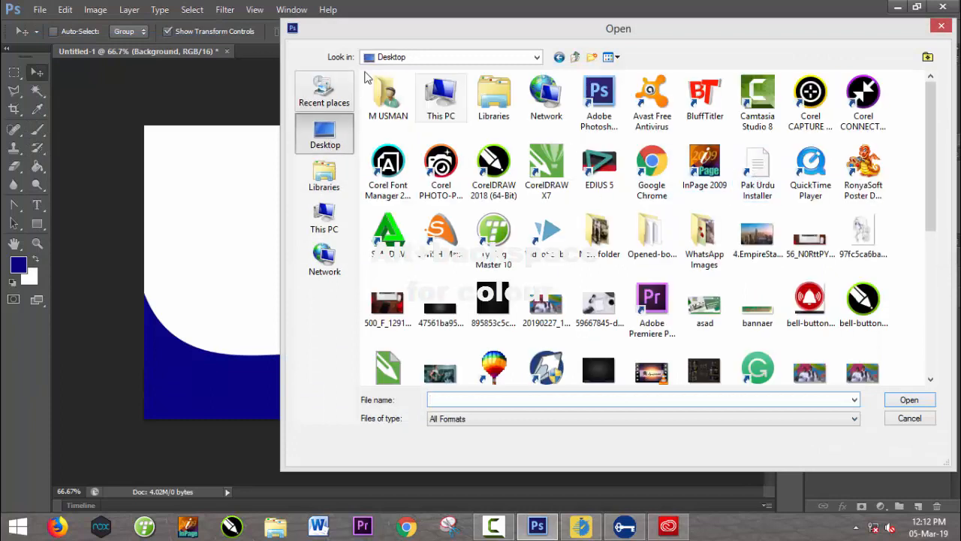
click(564, 59)
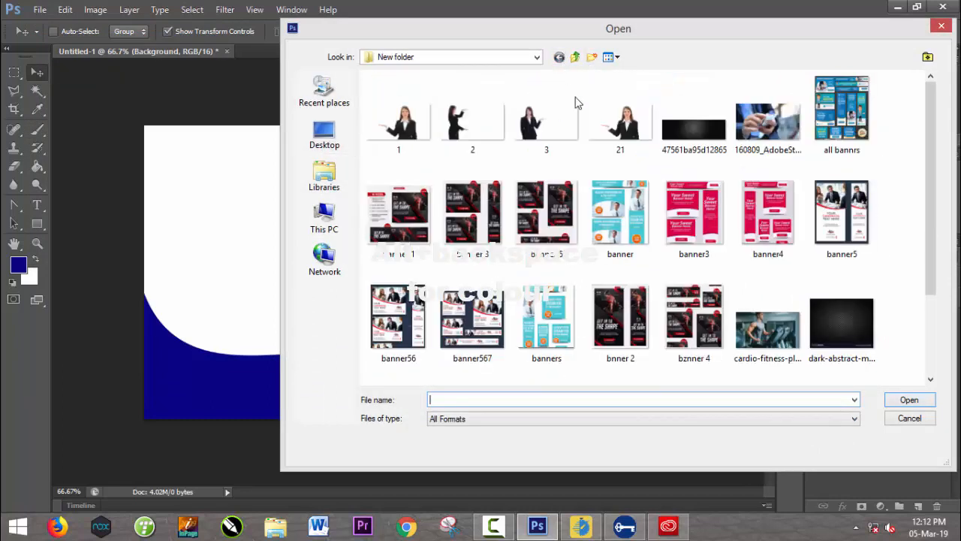
click(832, 331)
scroll(818, 325, down, 1)
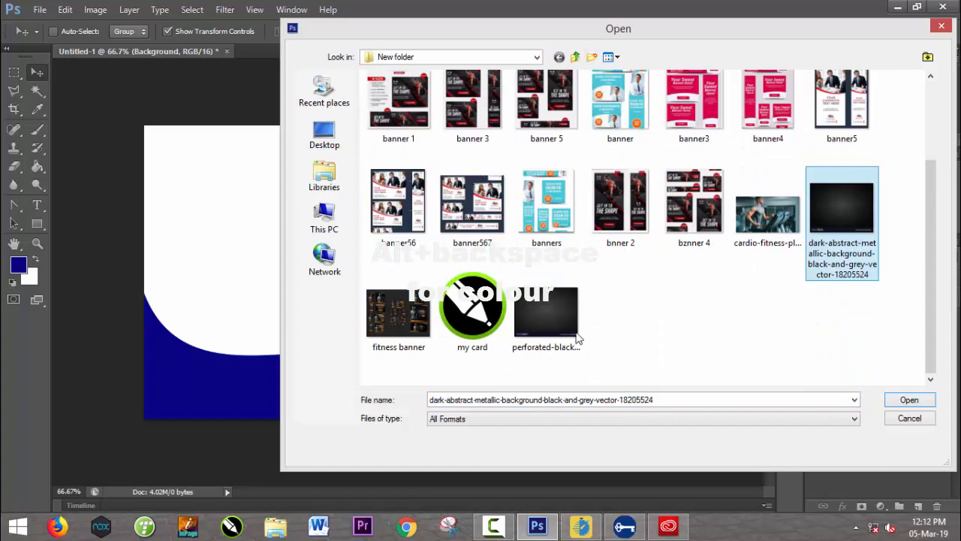
click(909, 400)
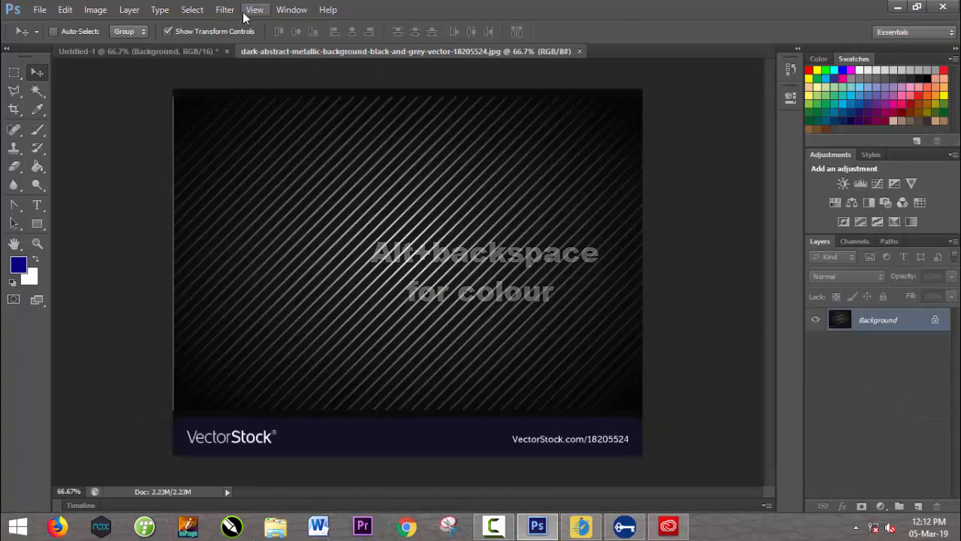
click(40, 10)
click(60, 38)
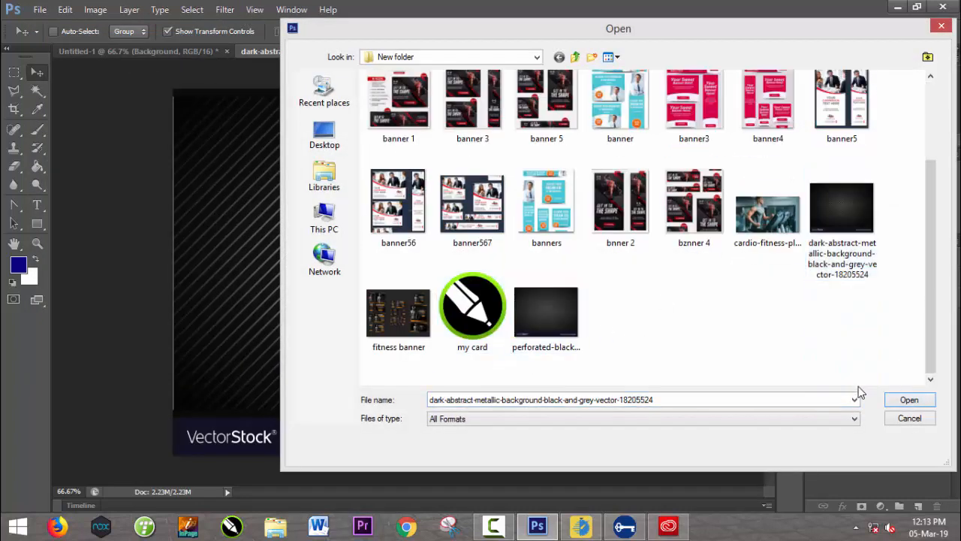
click(904, 403)
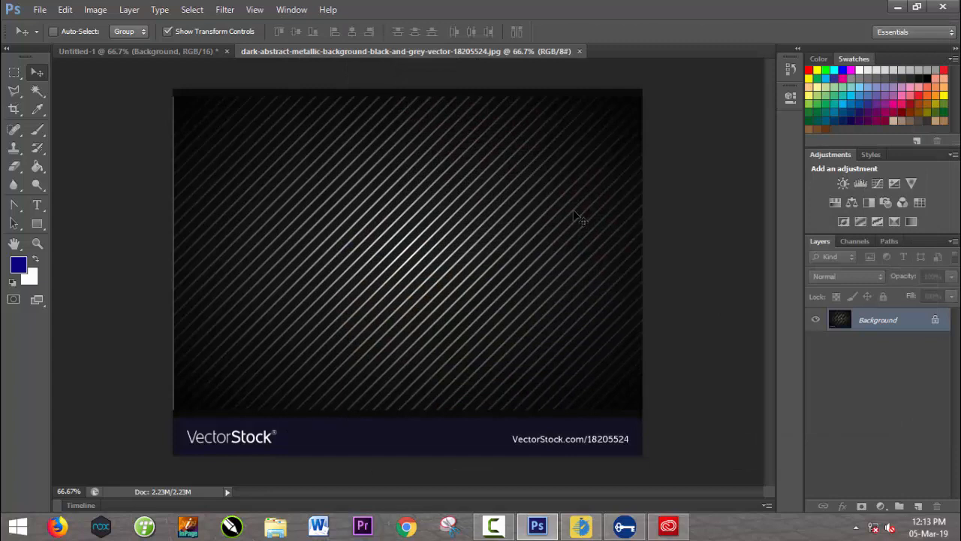
- Return to Untitled-1 and open the image perforated-black-metallic-background-metal-vector-21665690
click(172, 48)
click(44, 11)
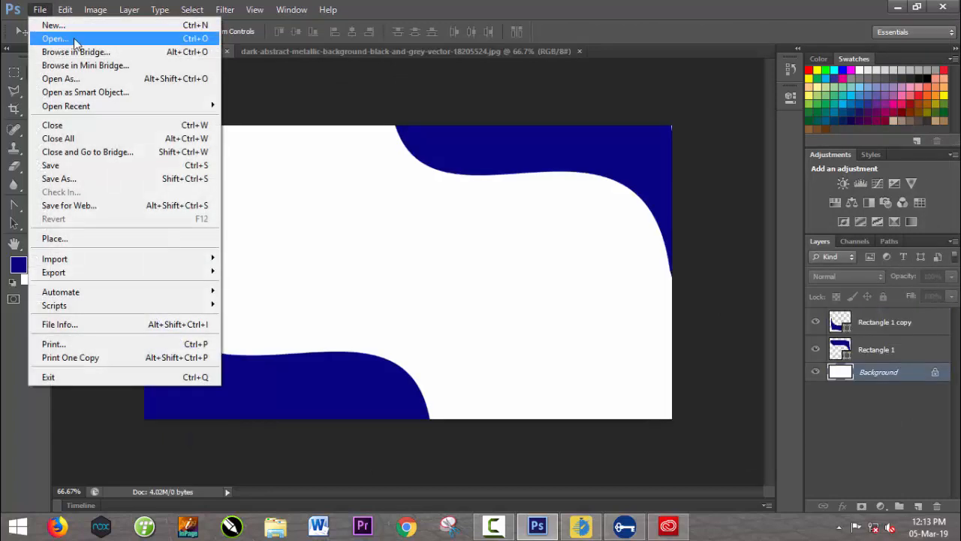
click(64, 36)
click(767, 330)
scroll(767, 337, down, 2)
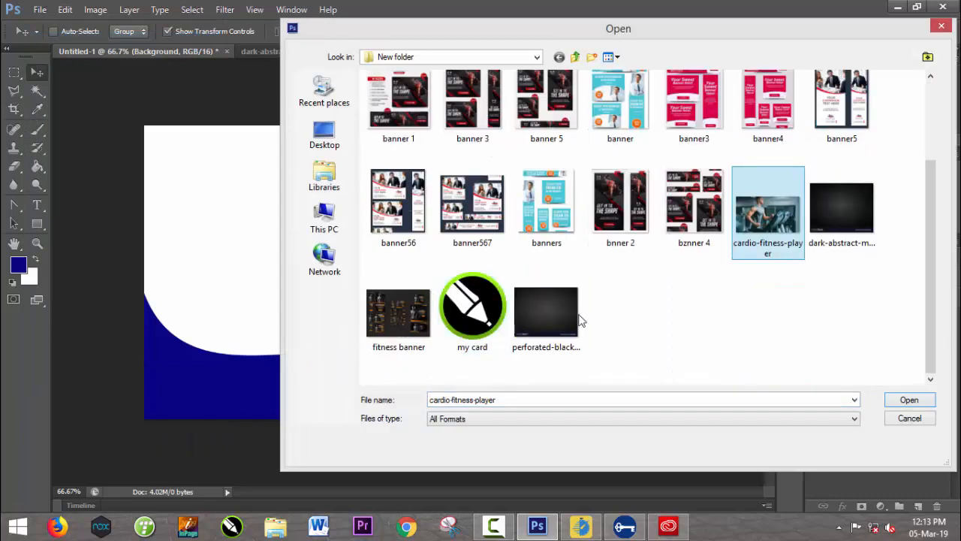
click(546, 312)
click(910, 401)
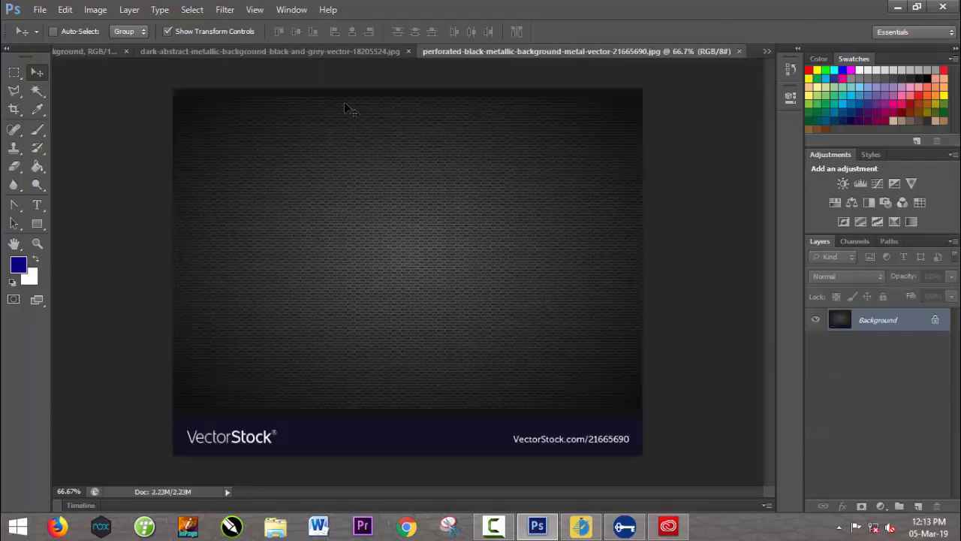
- Bring the perforated texture above the VectorStock strip into Untitled-1 and scale it to 114.70% width and 102.36% height, covering the canvas
click(21, 72)
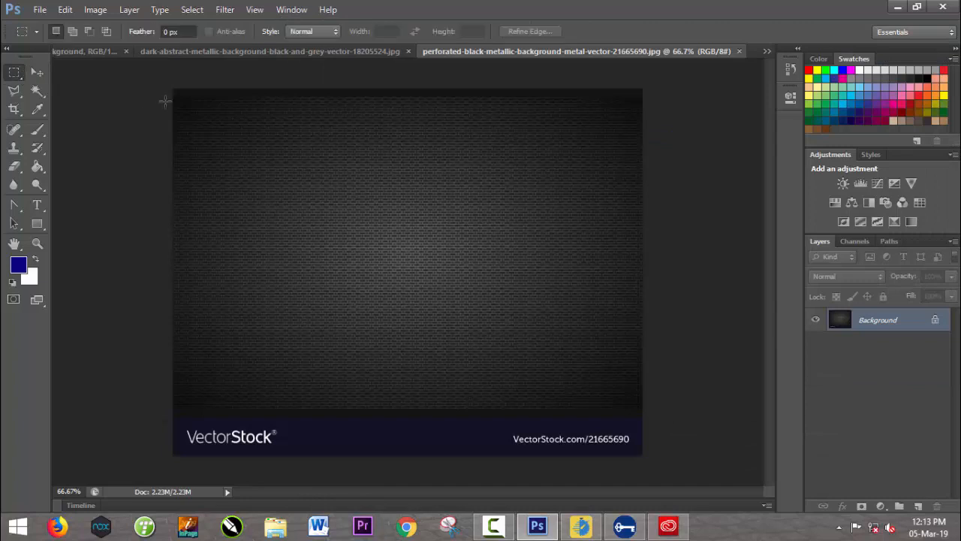
drag(173, 89, 646, 407)
click(37, 71)
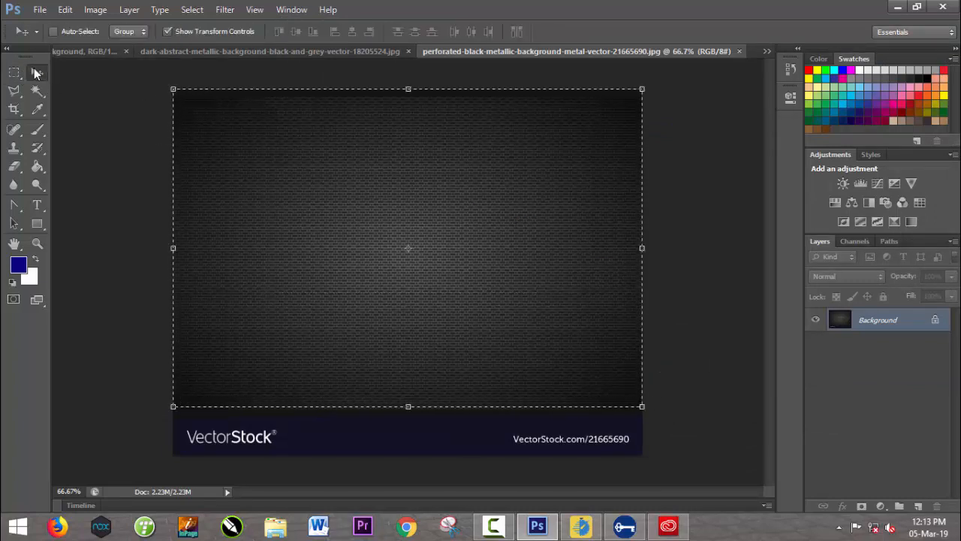
drag(372, 210, 351, 256)
drag(614, 442, 680, 448)
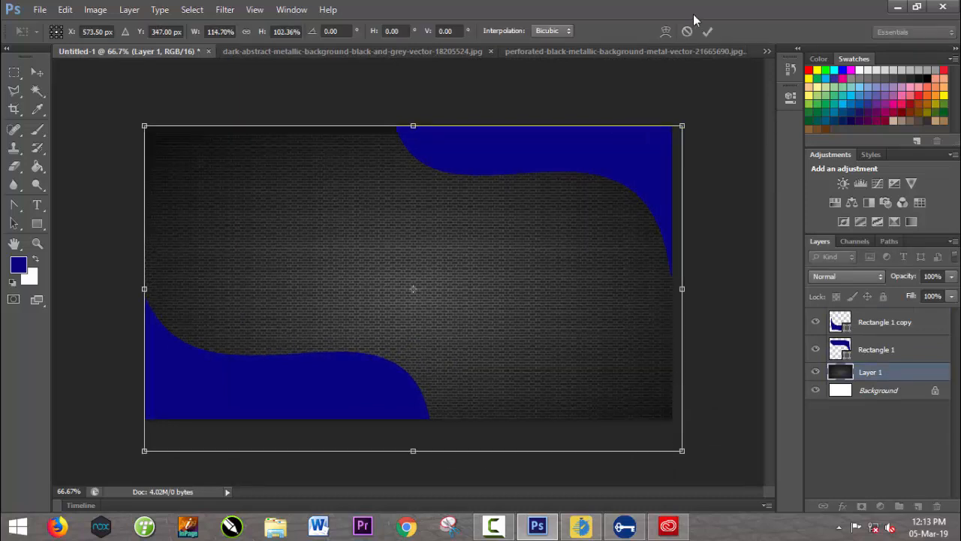
click(706, 32)
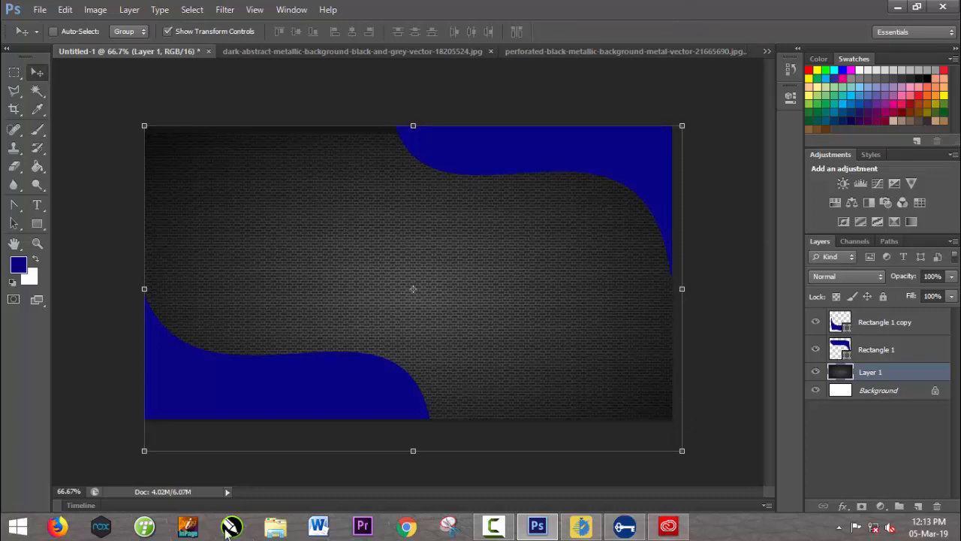
click(494, 527)
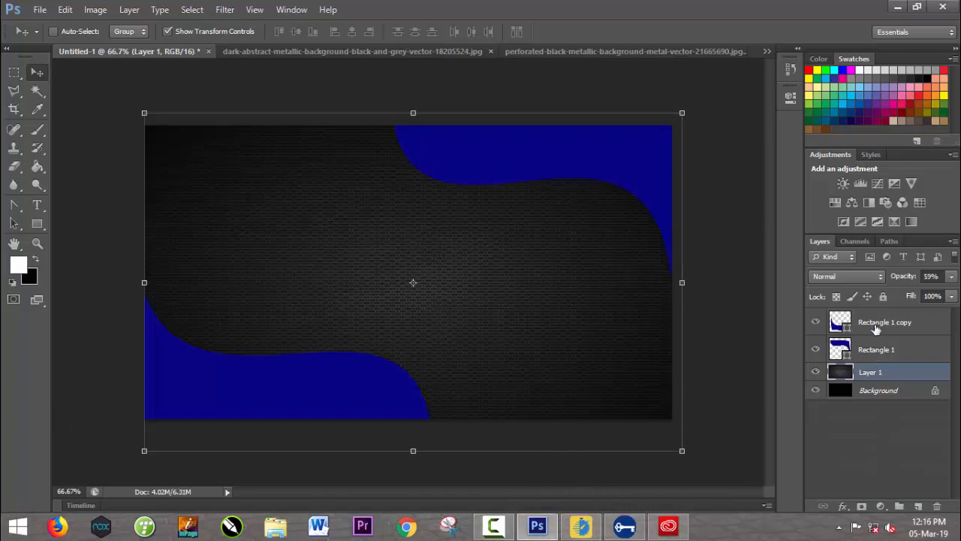
- Duplicate the Rectangle 1 copy layer holding the lower-left blue wave
click(878, 325)
drag(888, 323, 917, 506)
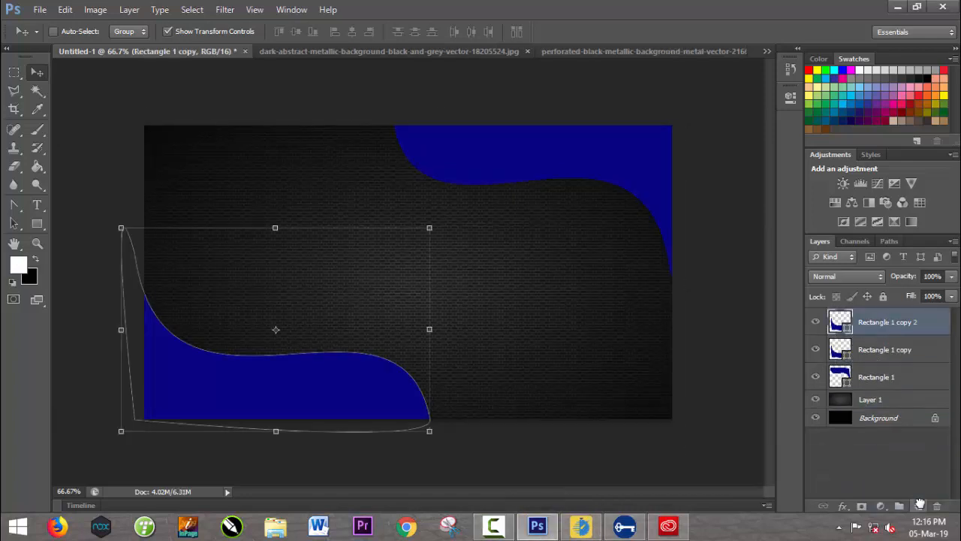
- Stretch the Rectangle 1 copy wave upward to 105.97% height and fill it with white as an edge stripe
click(878, 351)
drag(266, 224, 269, 213)
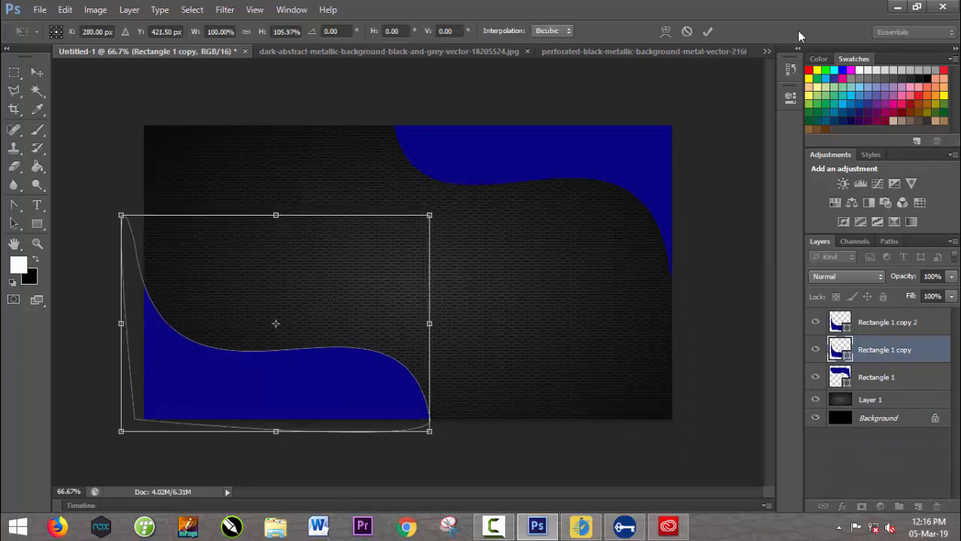
click(713, 32)
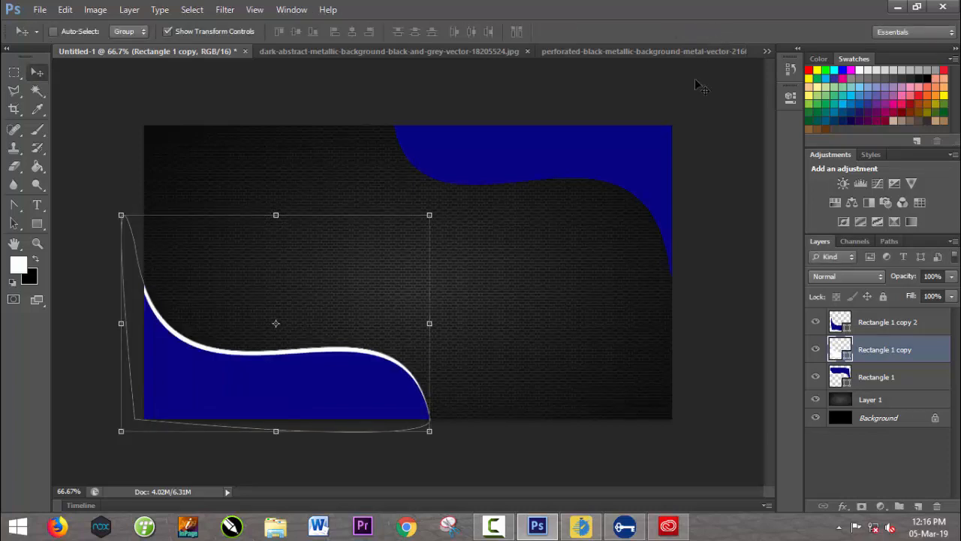
click(871, 327)
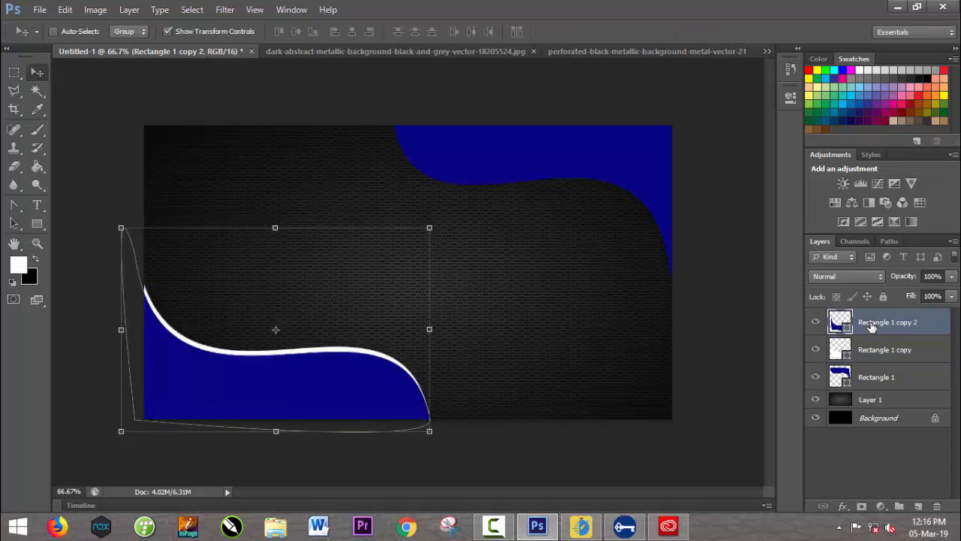
drag(879, 328, 919, 503)
click(890, 352)
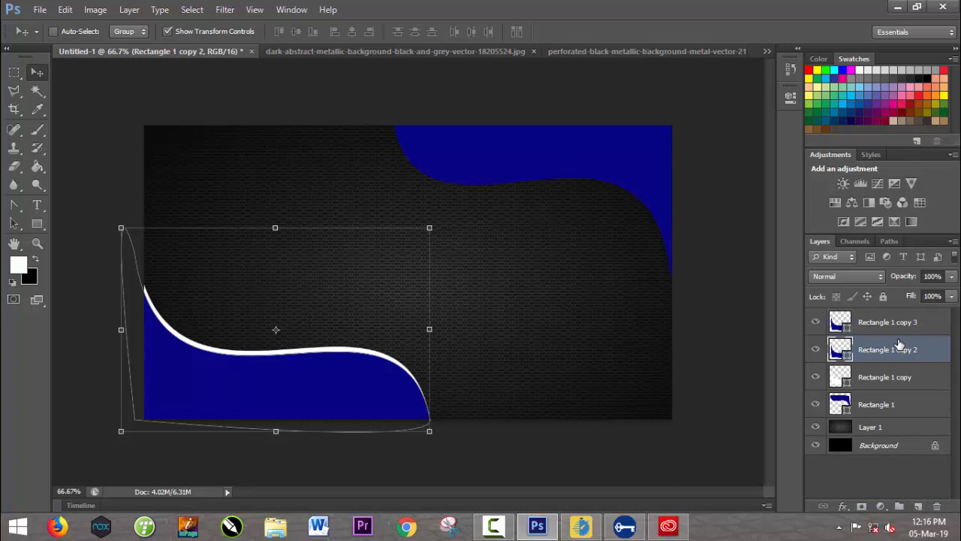
click(781, 67)
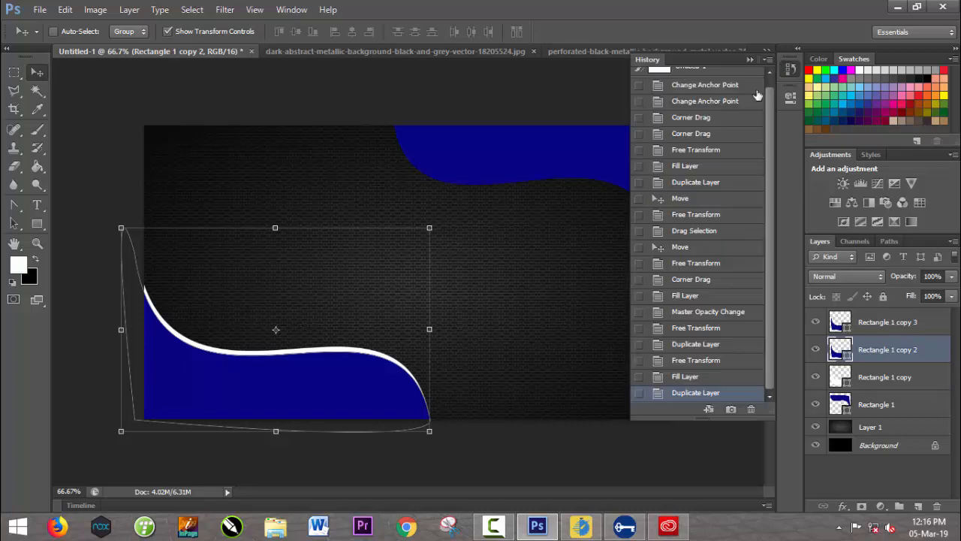
click(716, 380)
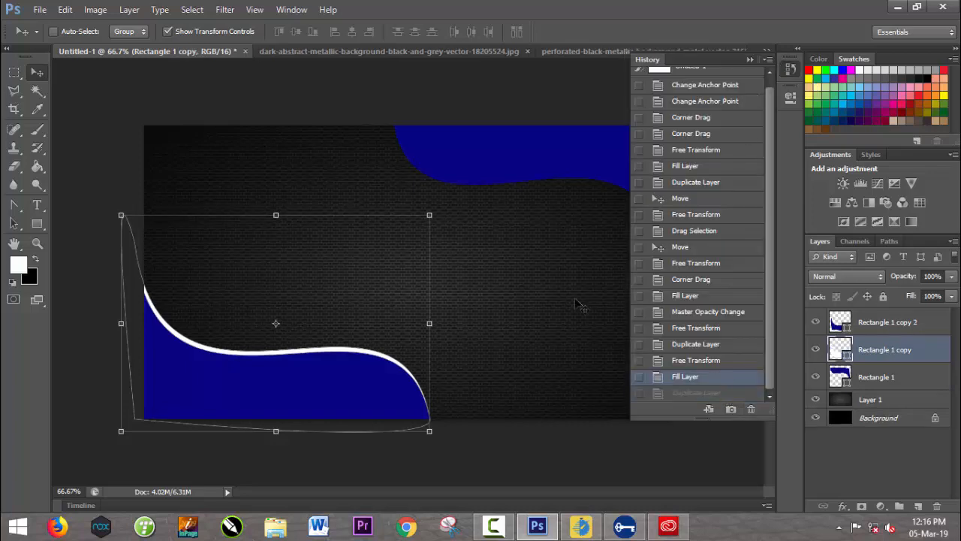
click(754, 65)
- Duplicate the Rectangle 1 upper-right wave, stretch the original downward to 104.55% height and fill it with white
drag(893, 382, 924, 505)
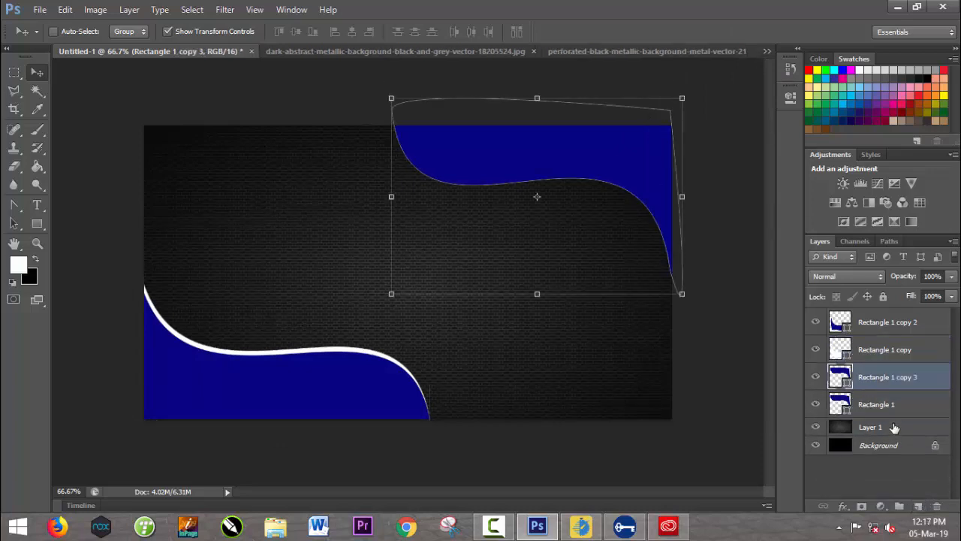
click(890, 404)
drag(537, 295, 555, 305)
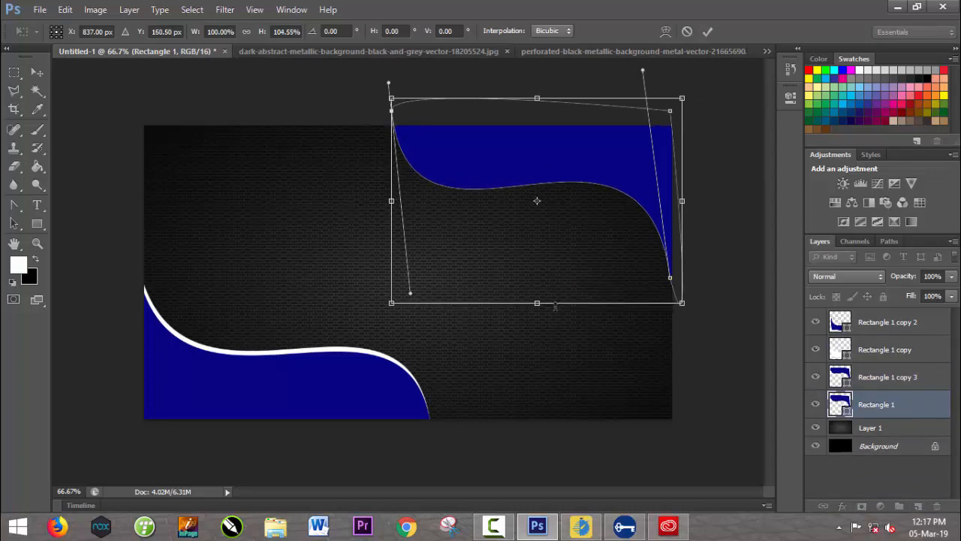
click(702, 33)
key(alt+BackSpace)
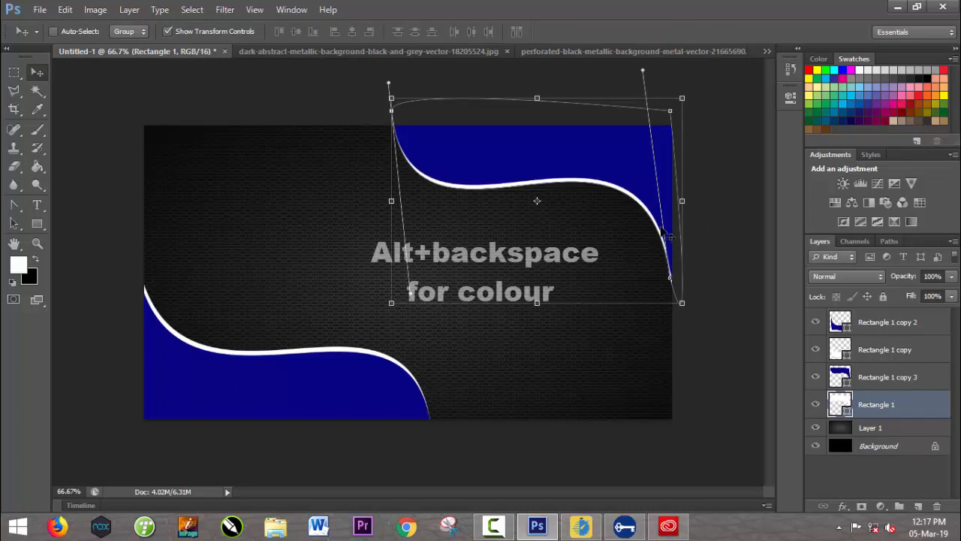
click(867, 445)
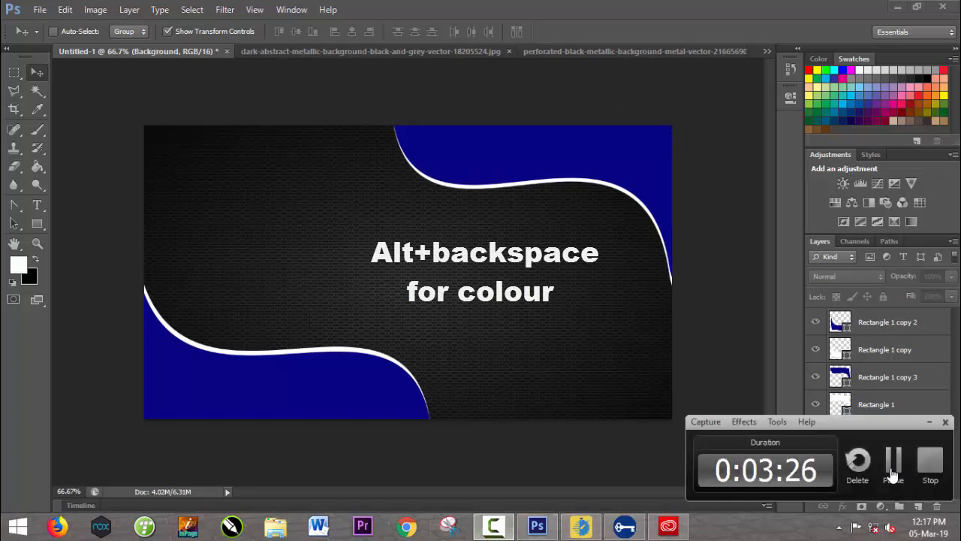
click(895, 459)
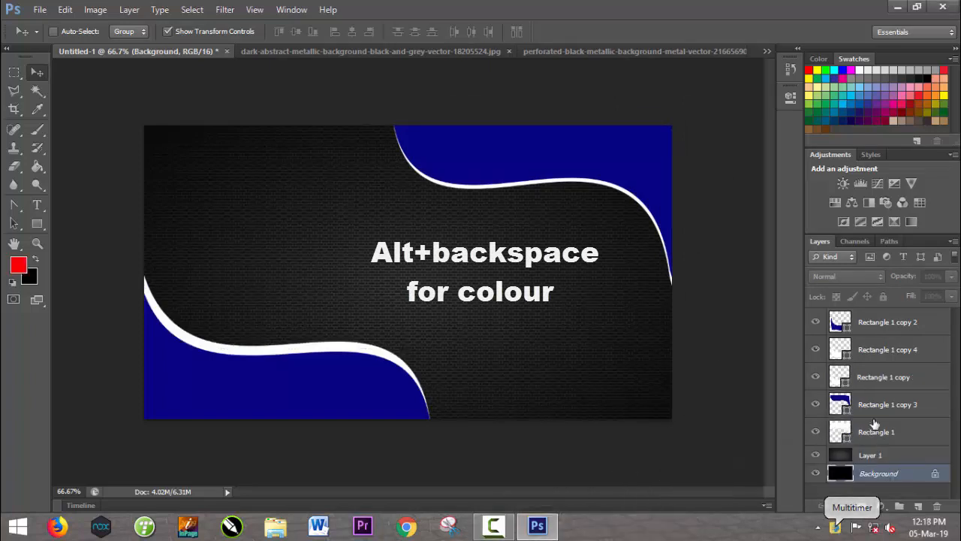
- Remove the Rectangle 1 copy layer that thickens the white stripe of the lower-left wave
click(814, 432)
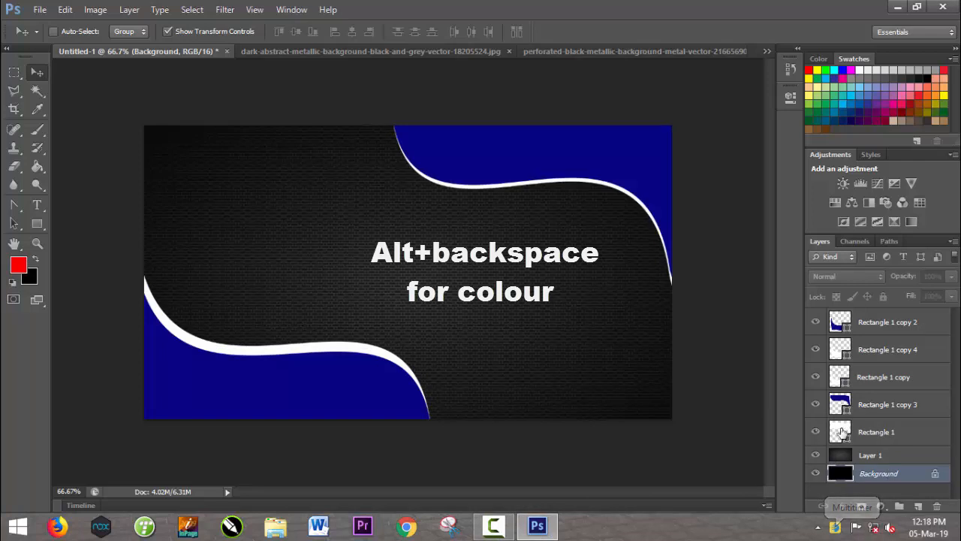
click(816, 377)
click(815, 377)
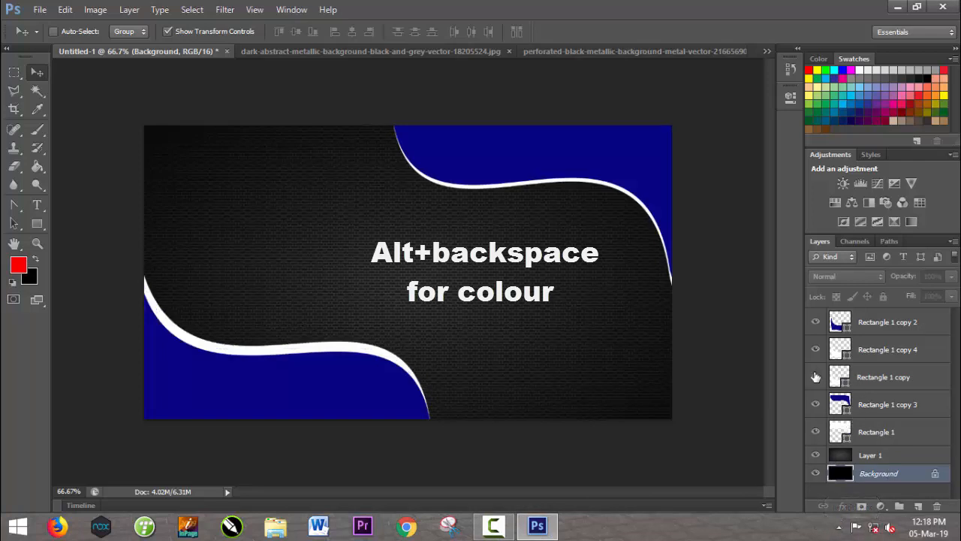
click(863, 377)
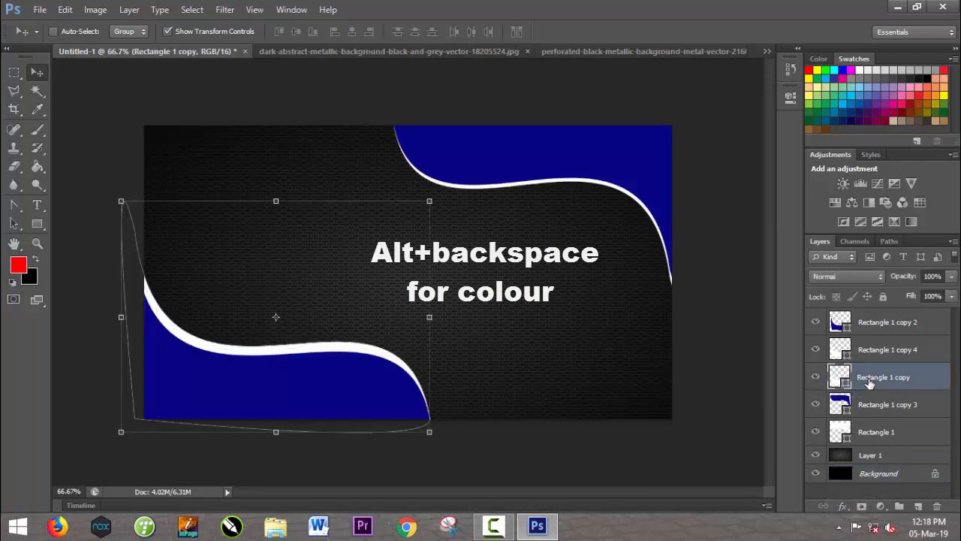
key(ctrl+e)
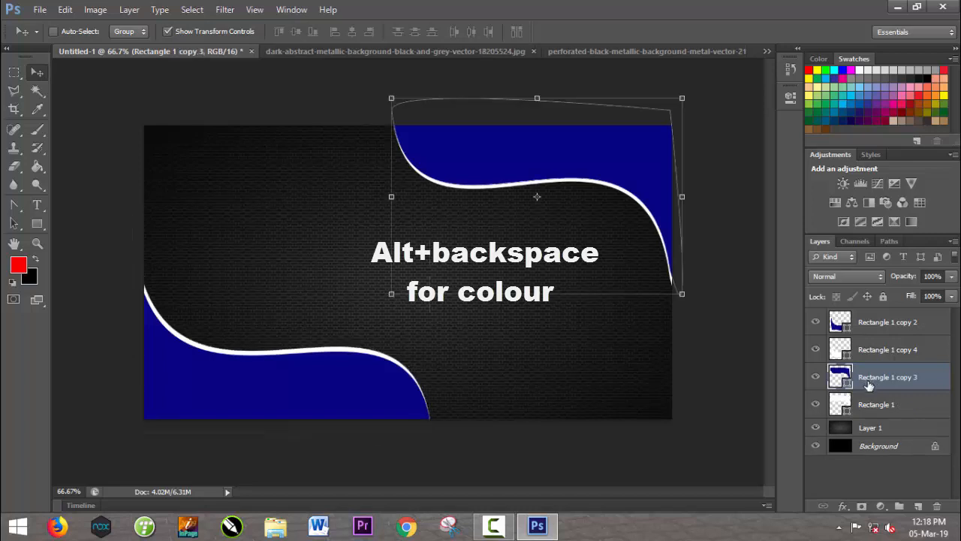
- Duplicate the Rectangle 1 copy 4 layer holding the lower-left white stripe
click(813, 405)
click(814, 405)
click(816, 349)
click(815, 350)
drag(846, 347, 924, 504)
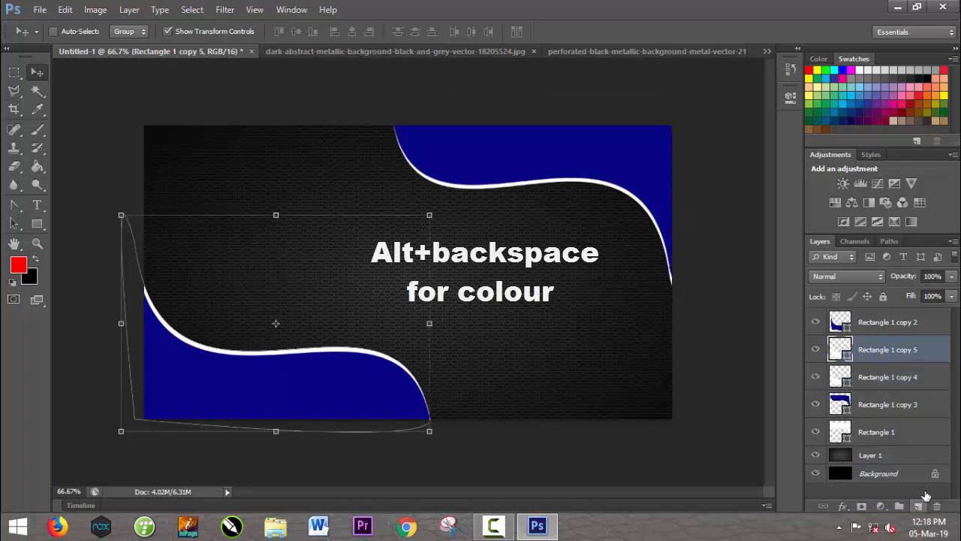
- Stretch the Rectangle 1 copy 4 wave upward to 106.72% height and fill it with red
click(875, 378)
drag(276, 215, 276, 202)
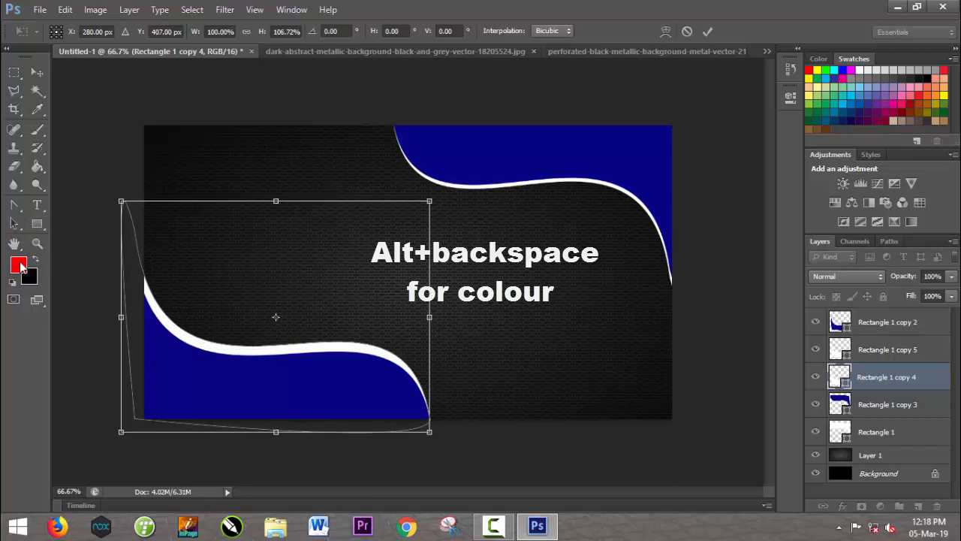
click(707, 31)
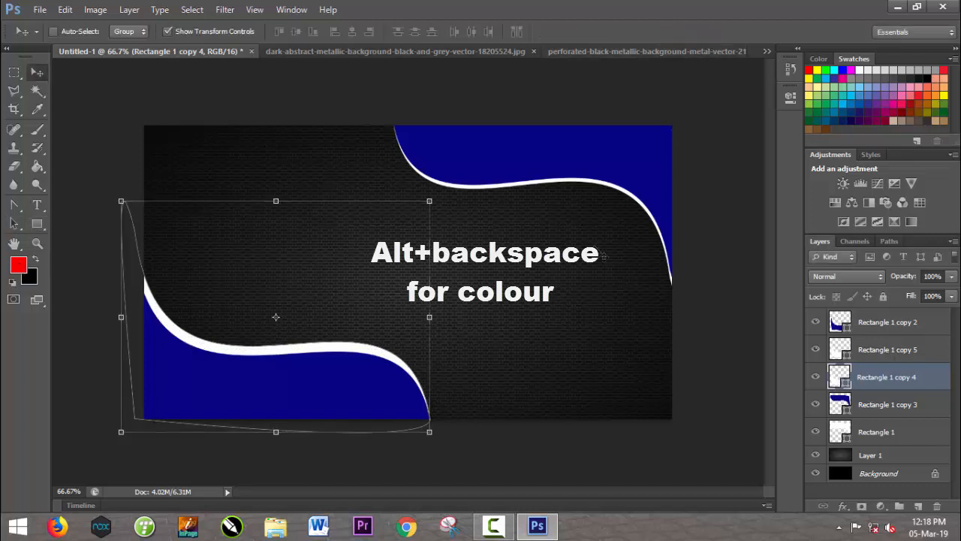
key(alt+BackSpace)
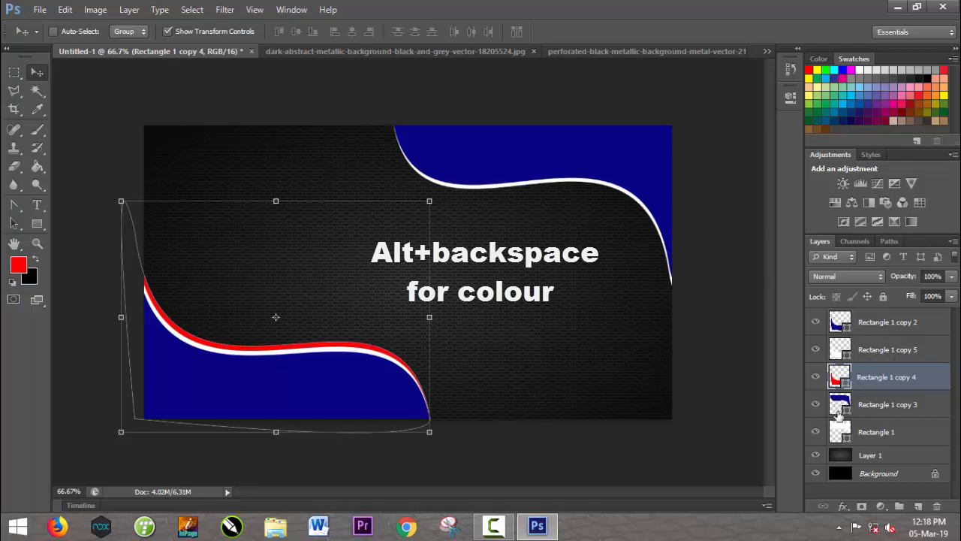
- Duplicate the white Rectangle 1 layer of the upper-right wave, stretch the original downward to 106.41% height and fill it with red
click(871, 432)
drag(888, 434, 918, 506)
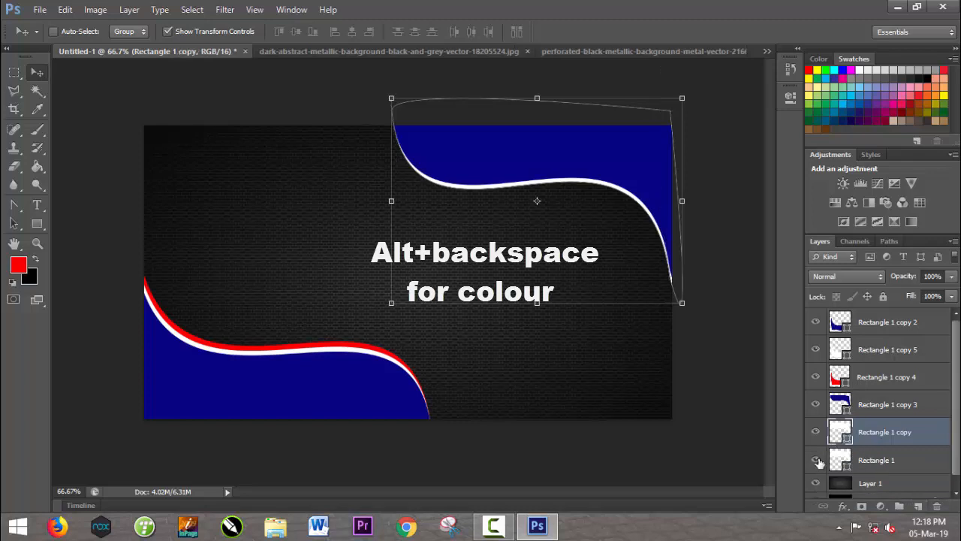
click(864, 462)
drag(539, 309, 546, 321)
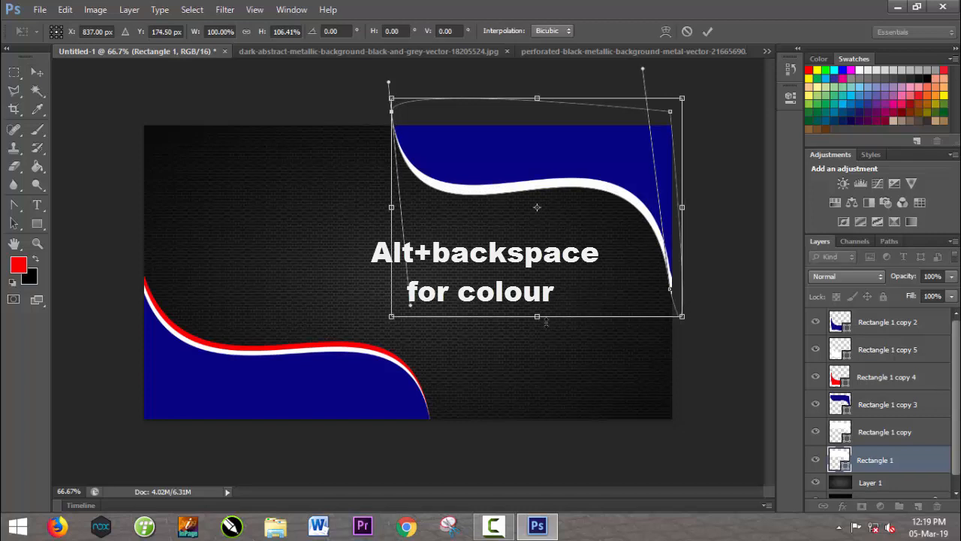
click(714, 30)
key(alt+BackSpace)
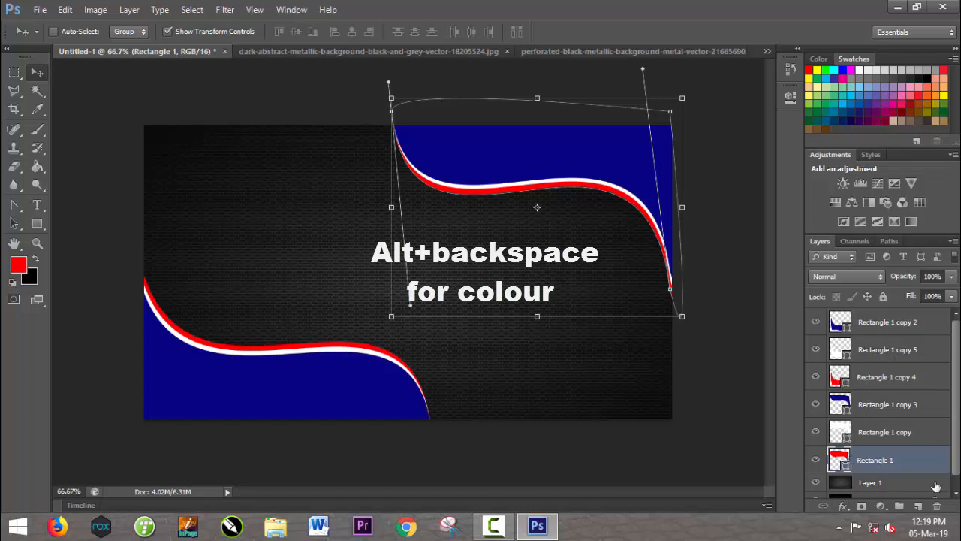
scroll(882, 451, down, 1)
click(880, 489)
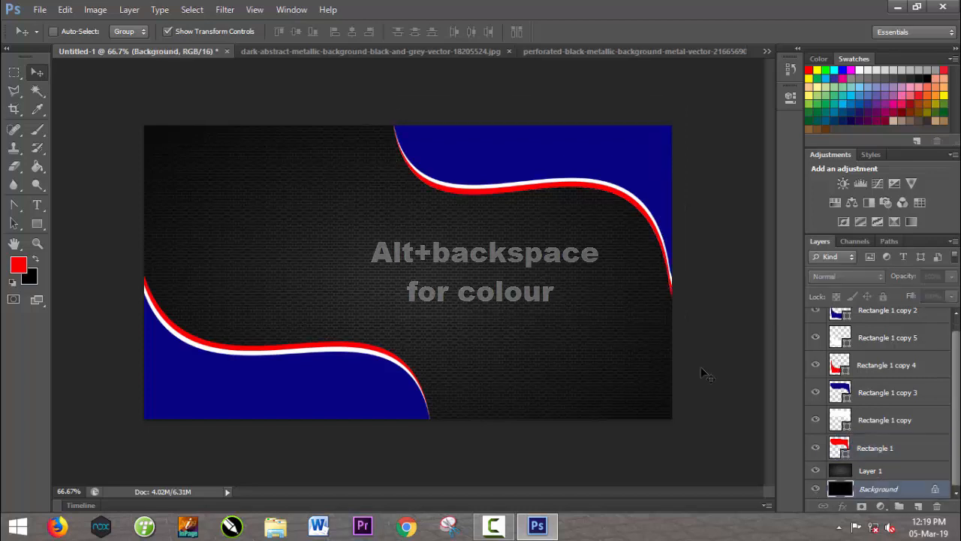
click(494, 526)
click(893, 465)
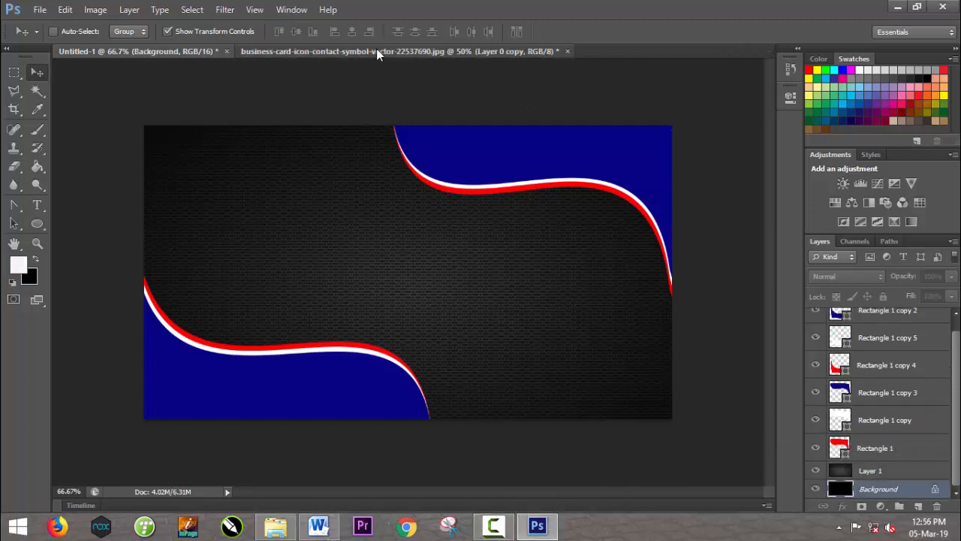
- Select the third column of circled icons in the business-card-icon-contact-symbol document and bring it into Untitled-1
click(376, 51)
click(11, 75)
click(10, 75)
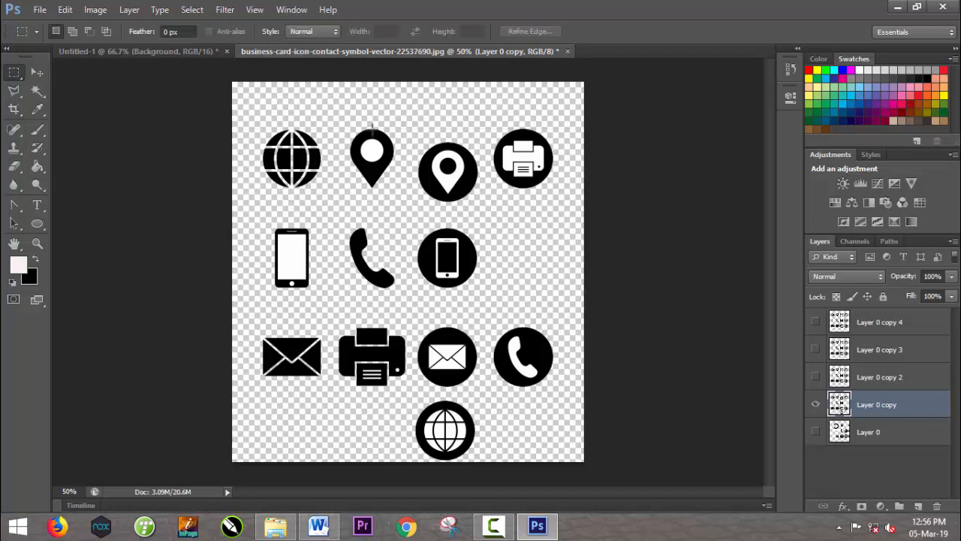
drag(409, 122, 479, 470)
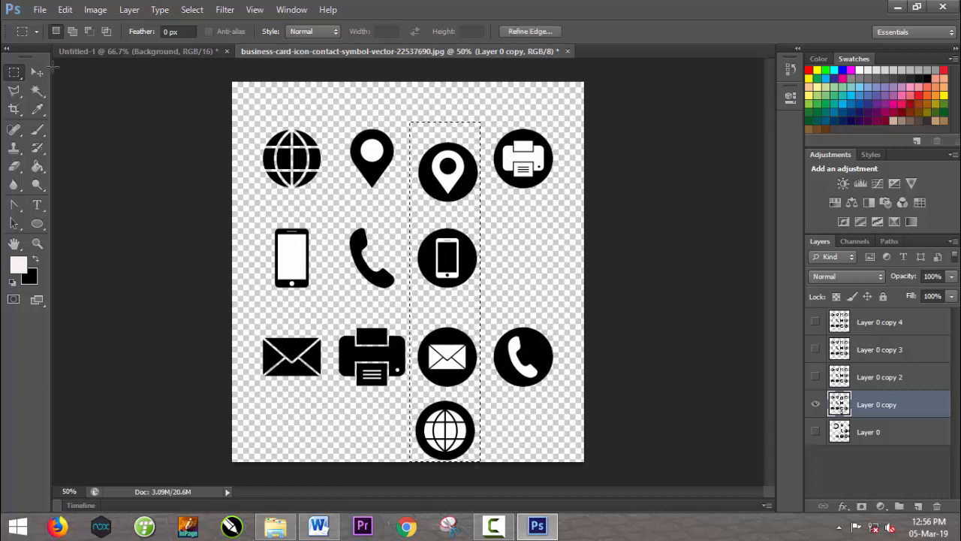
click(42, 72)
drag(460, 256, 340, 254)
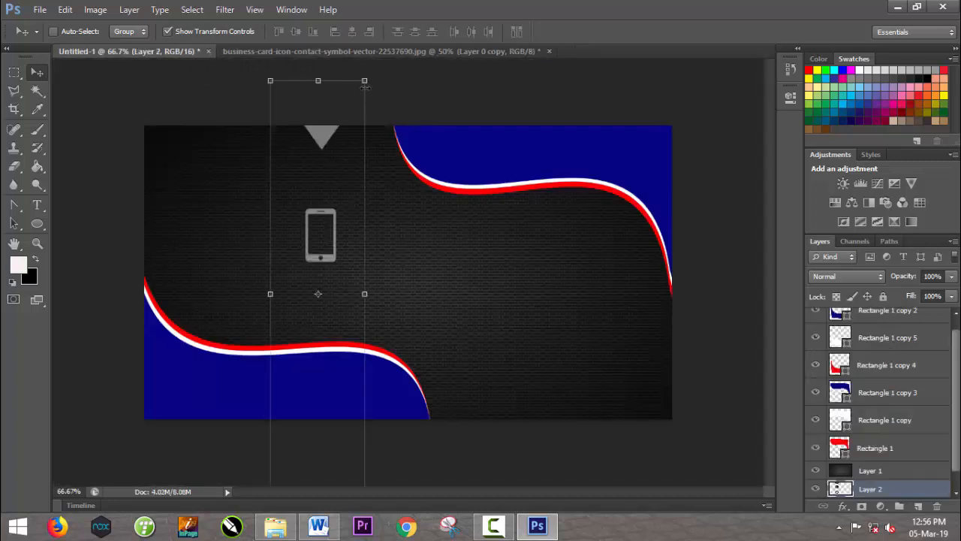
- Scale the contact icon column down and place it in the card's left half, just above the lower-left wave
drag(365, 81, 331, 232)
drag(317, 272, 262, 251)
click(709, 31)
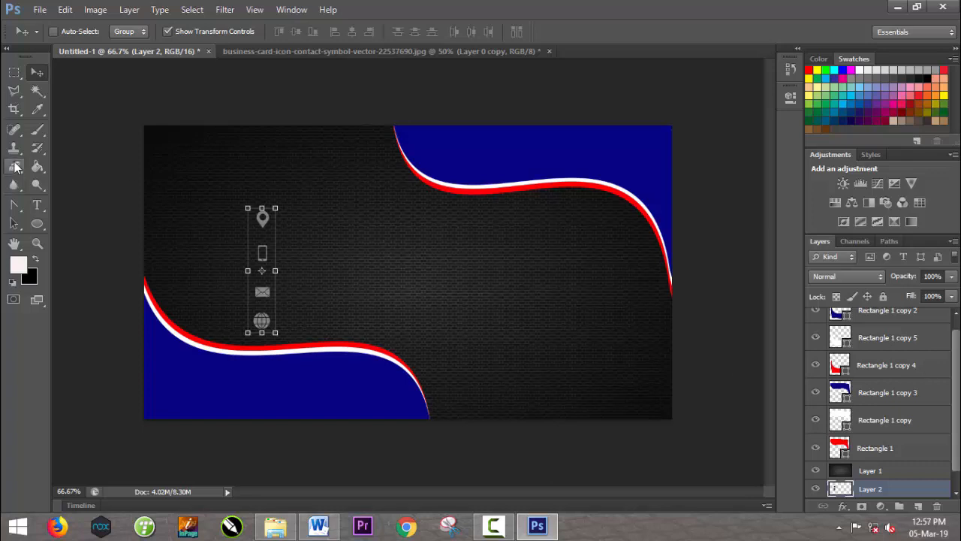
- Add a new layer above Background and draw an off-white ellipse of about 59 by 61 px around the location icon
click(45, 222)
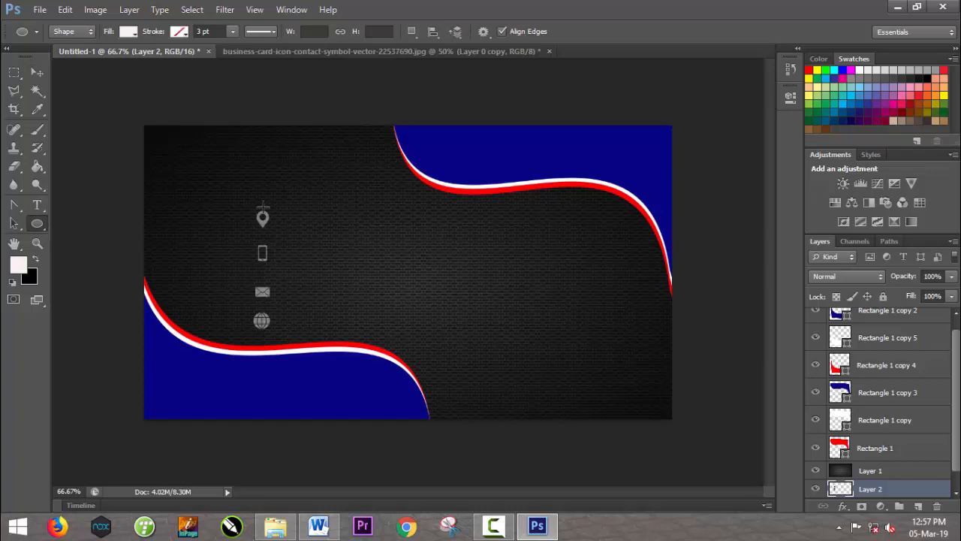
scroll(958, 409, down, 1)
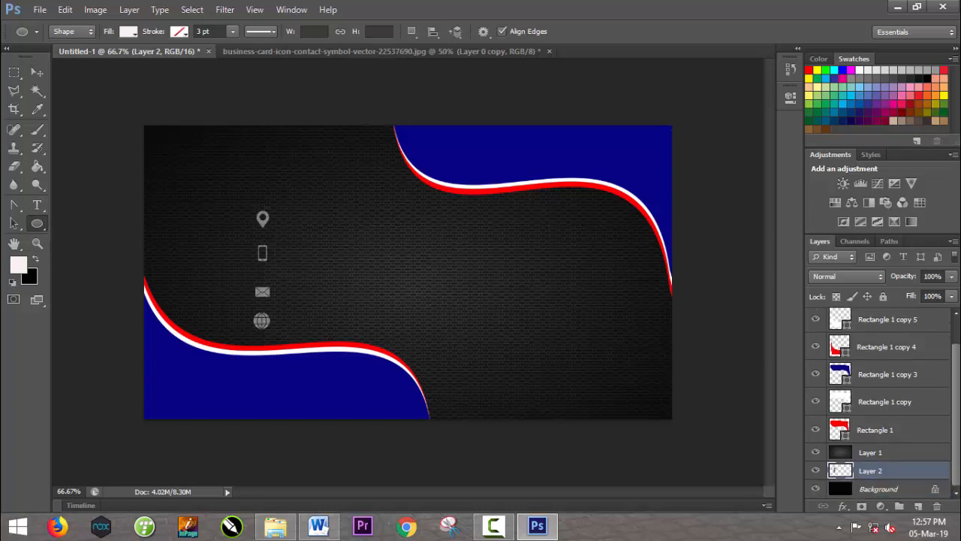
click(913, 489)
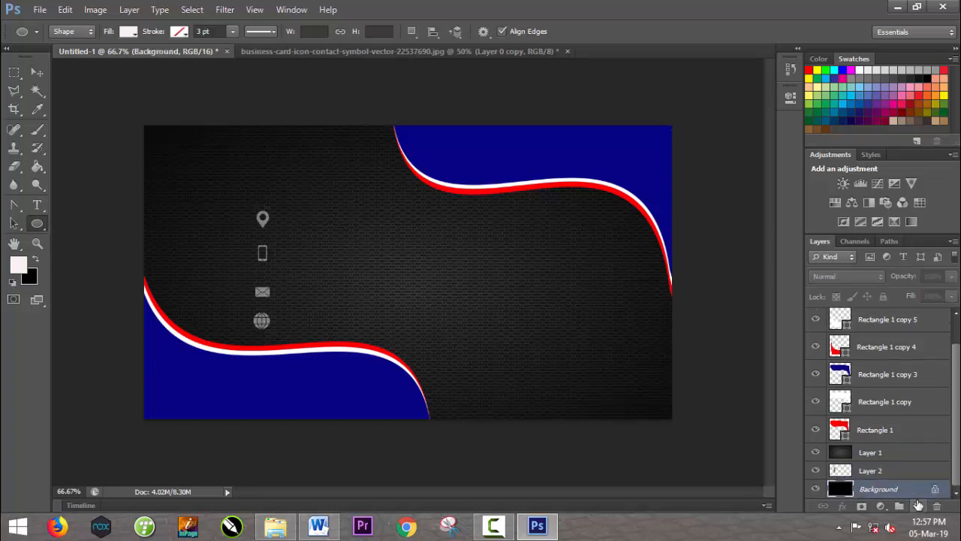
click(918, 505)
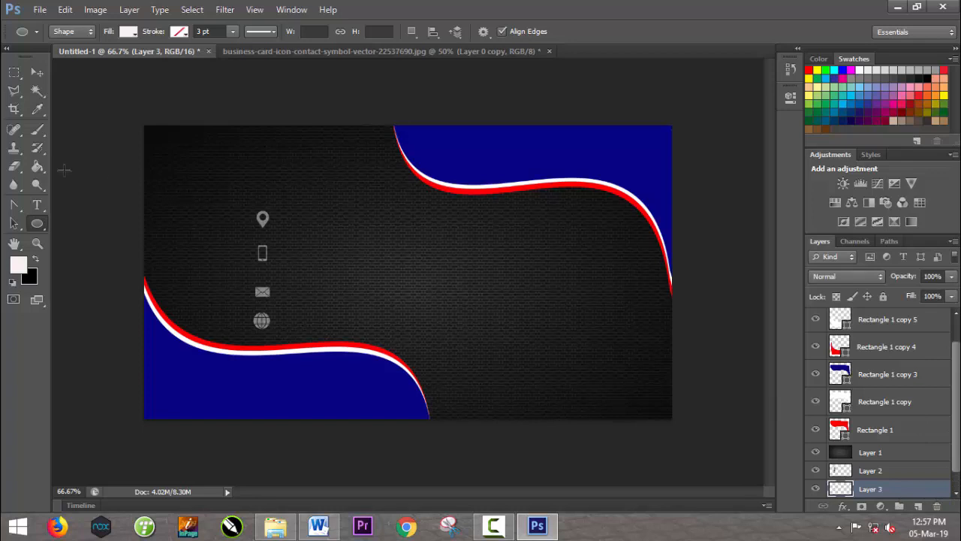
drag(248, 204, 276, 232)
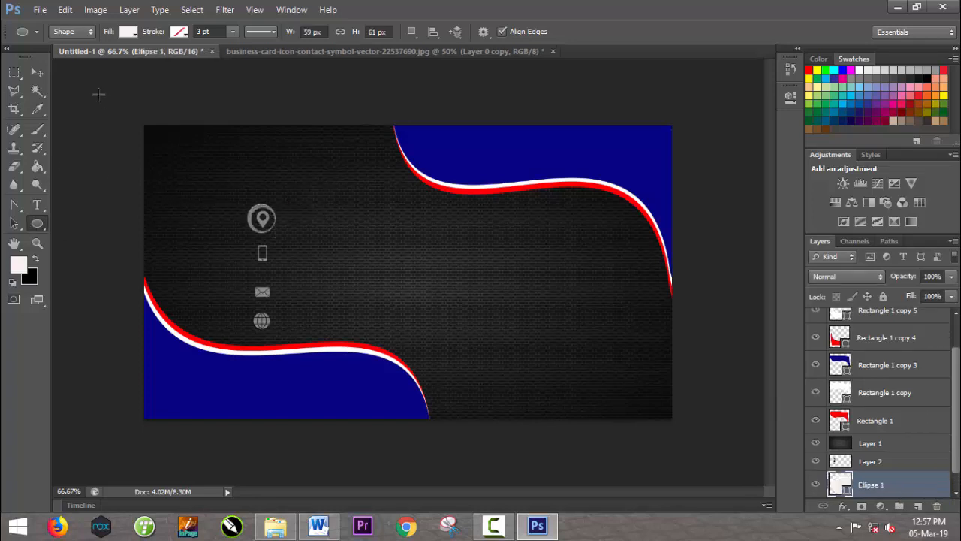
- Nudge the ellipse slightly right and down to centre it around the location icon
click(39, 71)
key(Right)
key(Right)
key(Right)
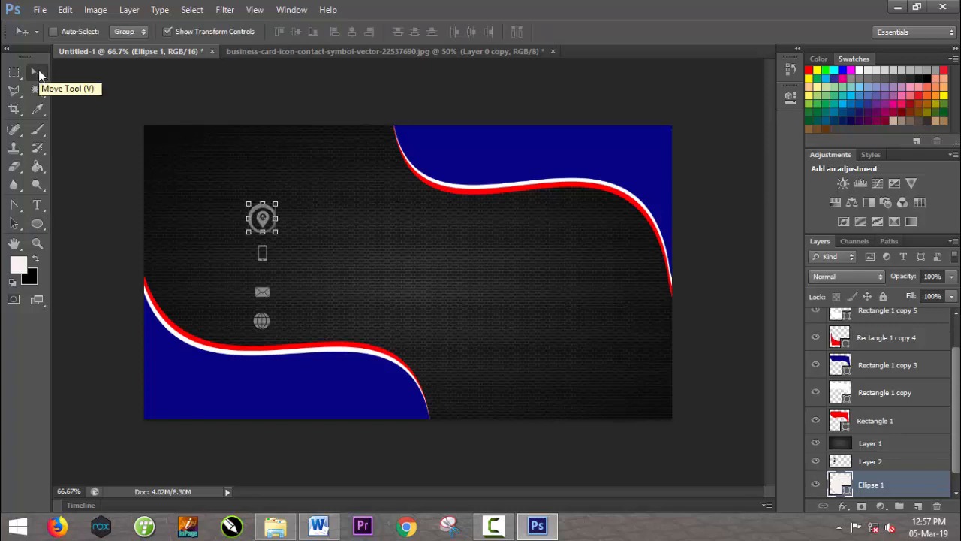
key(Down)
key(Down)
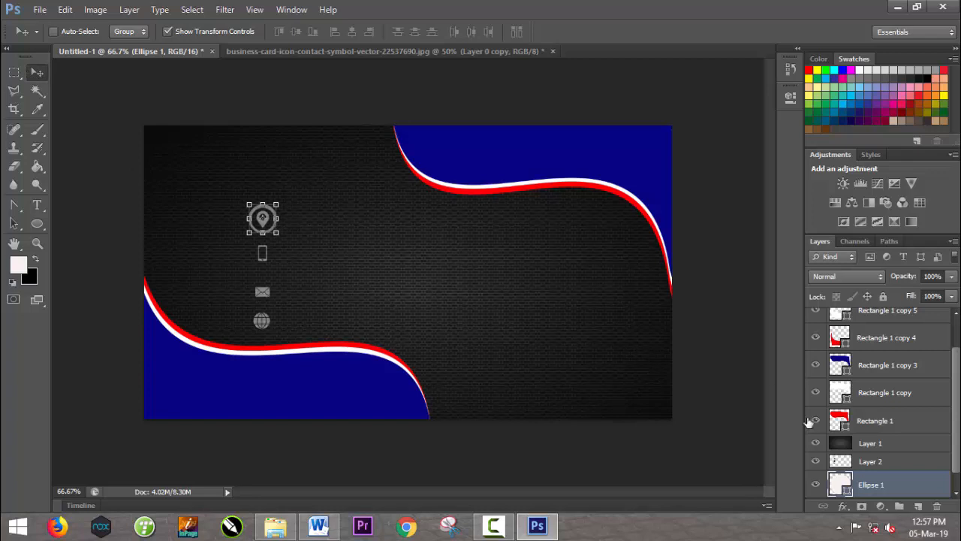
- Duplicate the ellipse around the location icon three times and move the topmost copy down to ring the phone icon
key(ctrl+j)
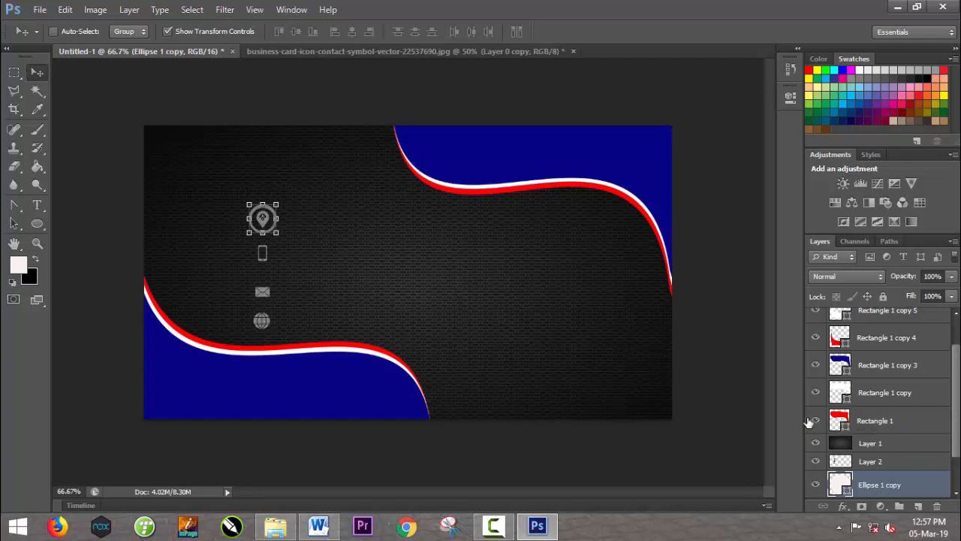
key(shift+Down)
key(shift+Down)
key(shift+Down)
key(shift+Down)
key(shift+Down)
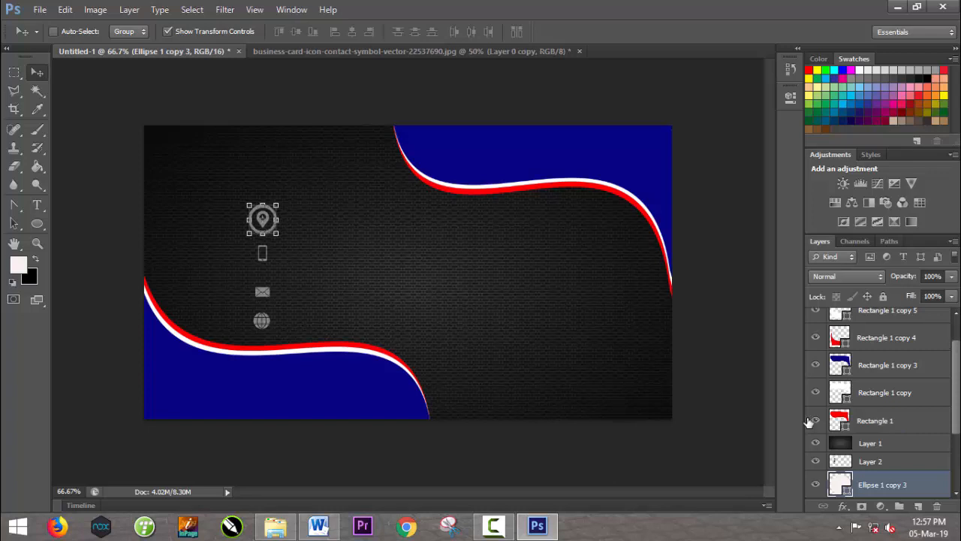
key(shift+Down)
key(shift+Down)
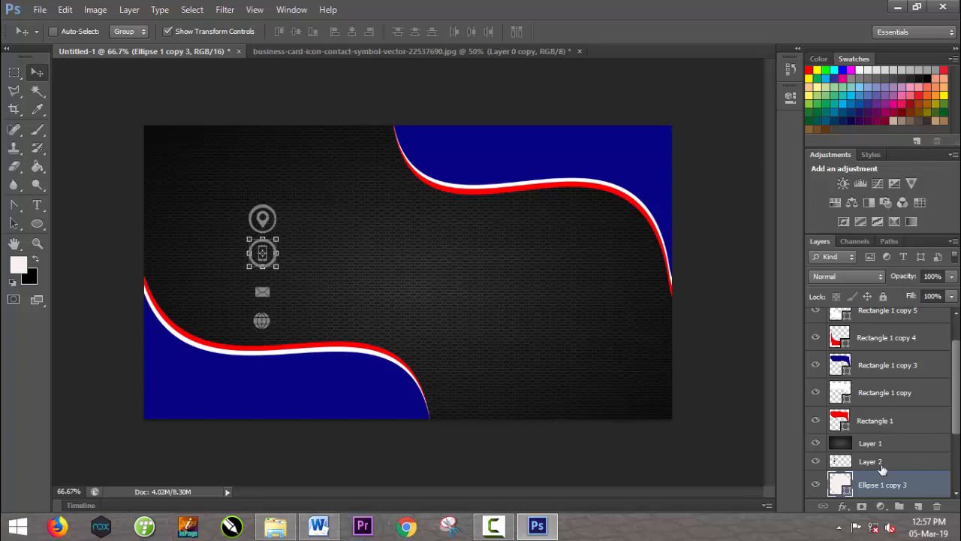
- Move the Ellipse 1 copy 2 layer straight down until it is centred around the envelope icon
scroll(958, 428, down, 3)
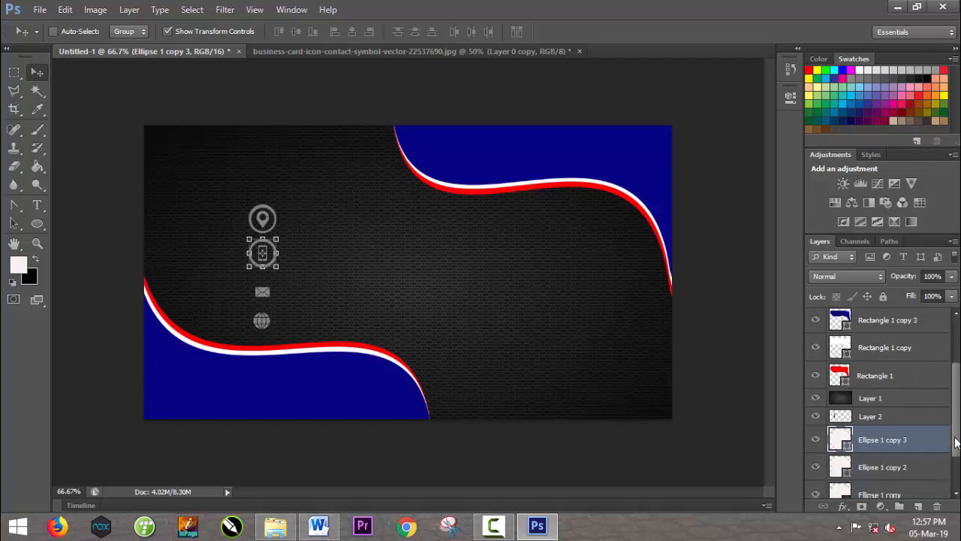
click(871, 406)
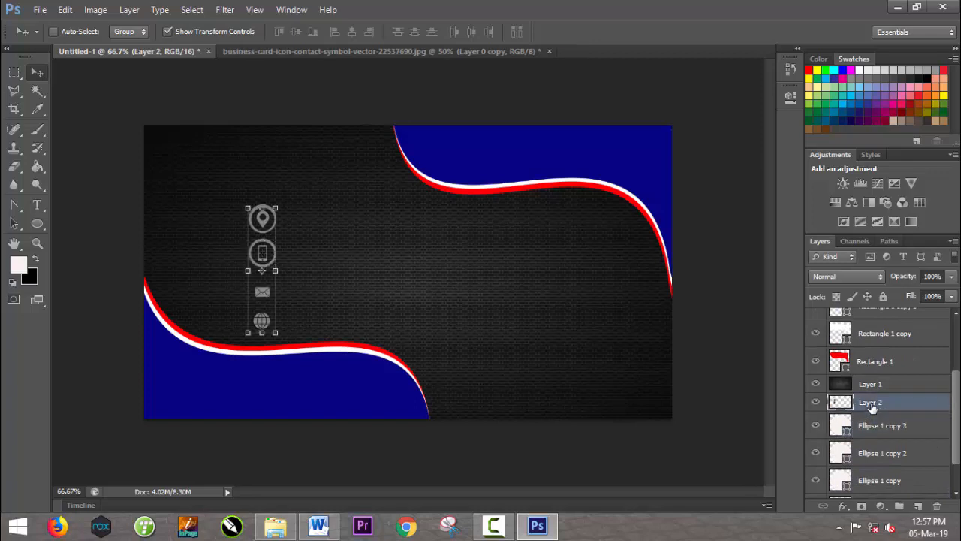
click(874, 430)
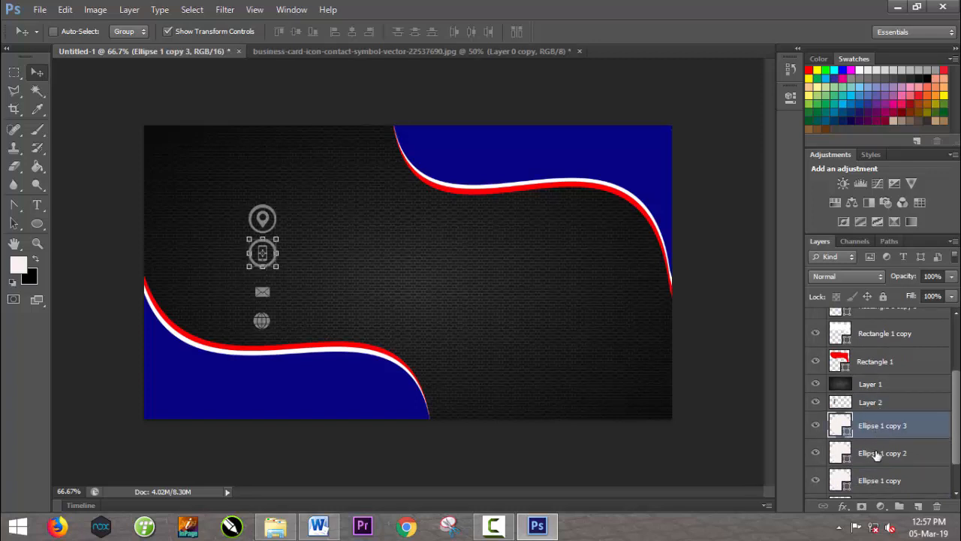
click(876, 455)
key(shift+Down)
key(shift+Down)
key(shift+Down)
key(shift+Down)
key(shift+Down)
key(shift+Down)
key(shift+Down)
key(shift+Down)
key(shift+Down)
key(shift+Down)
key(shift+Down)
key(shift+Down)
key(shift+Down)
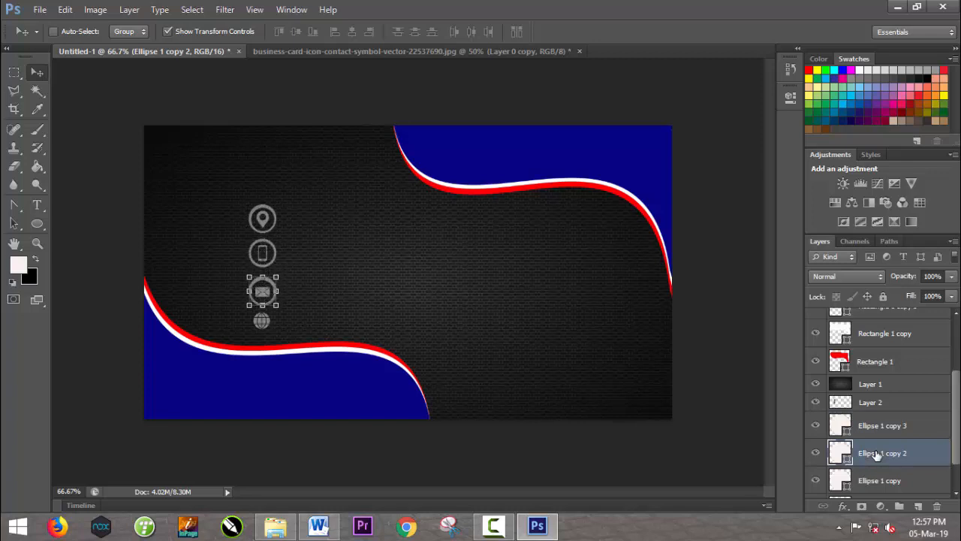
key(Down)
key(Down)
key(Down)
scroll(878, 432, down, 2)
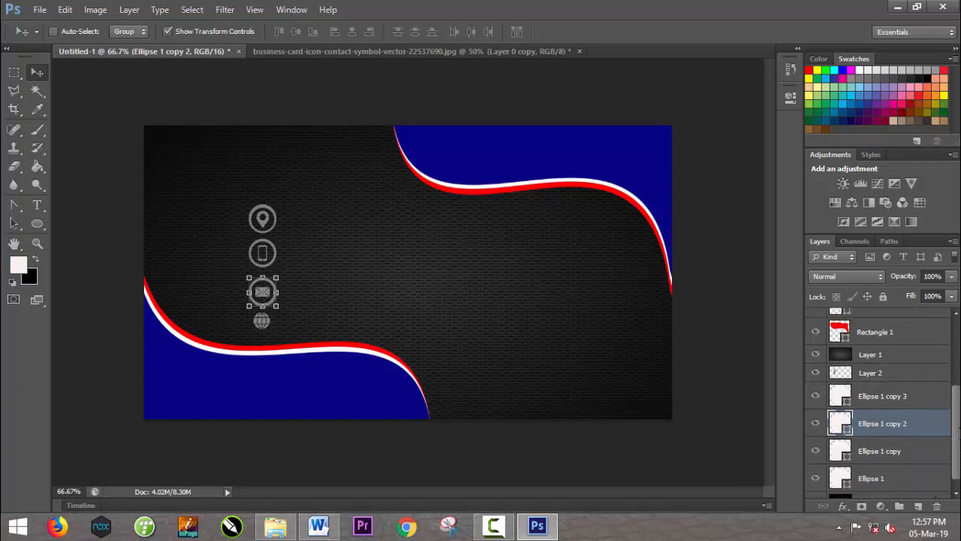
- Move the Ellipse 1 copy layer straight down until it is centred around the globe icon
click(877, 439)
key(Down)
key(Down)
key(Down)
key(Down)
key(Down)
key(Down)
key(Down)
key(Down)
key(Down)
key(Down)
key(Down)
key(Down)
key(Down)
key(Down)
key(Down)
key(Down)
key(Down)
key(Down)
key(Down)
key(Down)
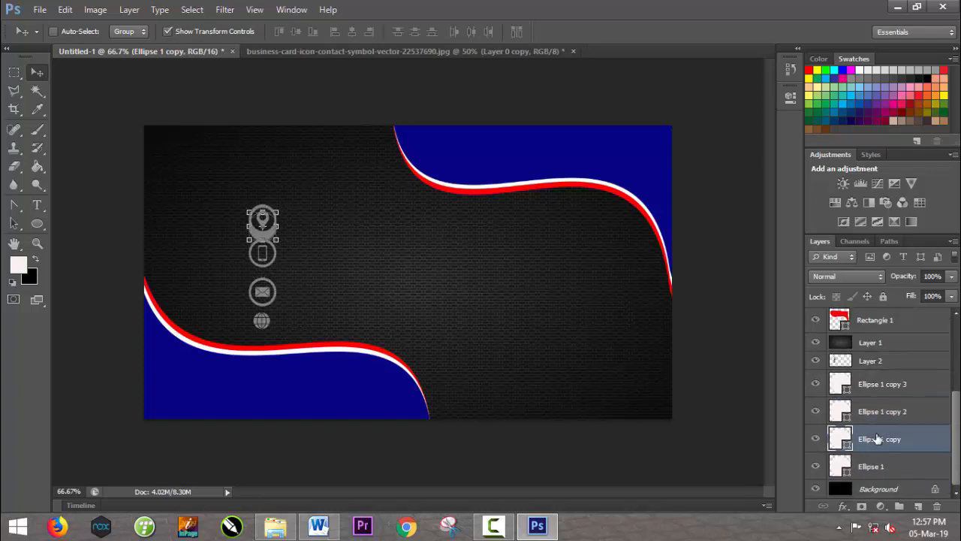
key(Down)
key(Down)
key(Down)
key(Down)
key(Down)
key(Down)
key(Down)
key(Down)
key(Down)
key(Down)
key(Down)
key(Down)
key(Down)
key(Down)
key(Down)
key(Down)
key(Down)
key(Down)
key(Down)
key(Down)
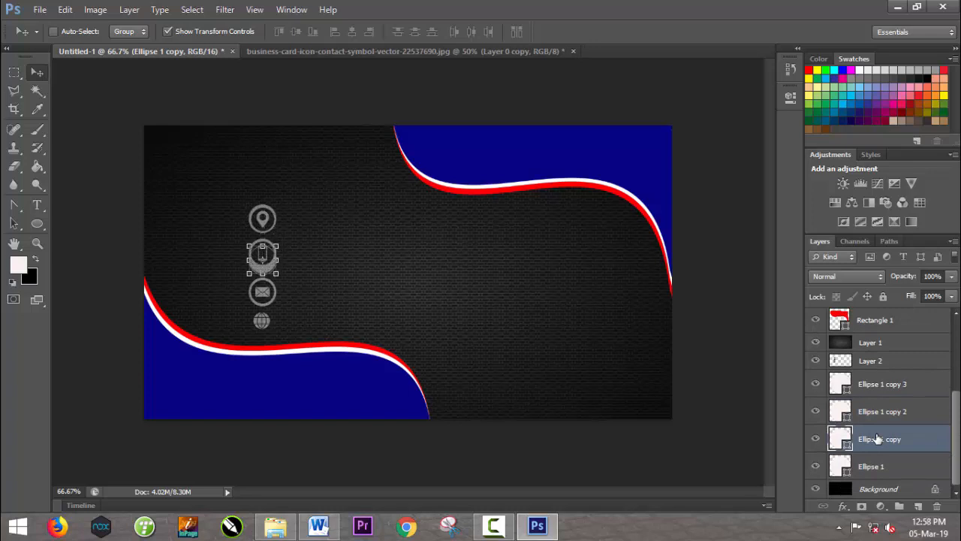
key(Down)
key(Down)
key(Down)
key(Down)
key(Down)
key(Down)
key(Down)
key(Down)
key(Down)
key(Down)
key(Down)
key(Down)
key(Down)
key(Down)
key(Down)
key(Down)
key(Down)
key(Down)
key(Down)
key(Down)
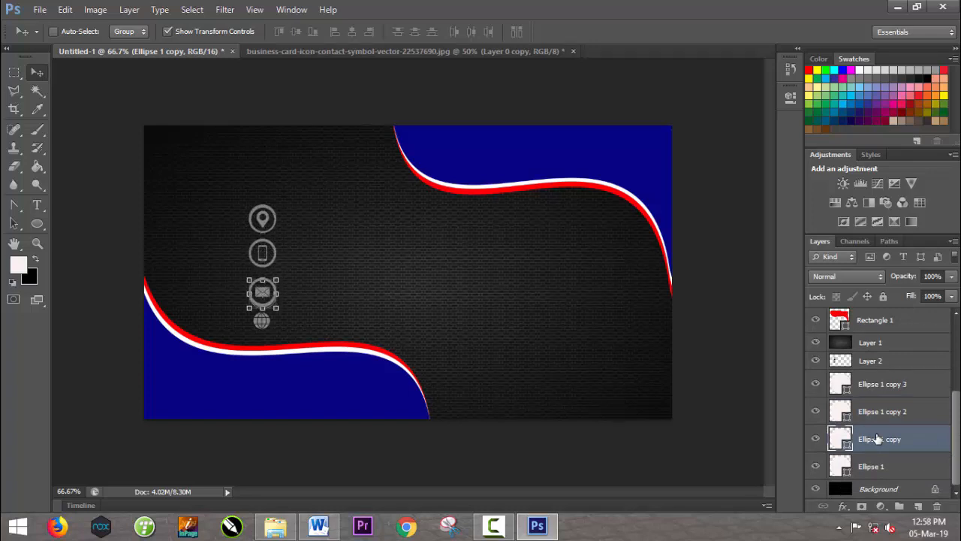
key(Down)
key(Down)
key(Down)
key(Down)
key(Down)
key(Down)
key(Down)
key(Down)
key(Down)
key(Down)
key(Down)
key(Down)
key(Down)
key(Down)
key(Down)
key(Down)
key(Down)
key(Down)
key(Down)
key(Down)
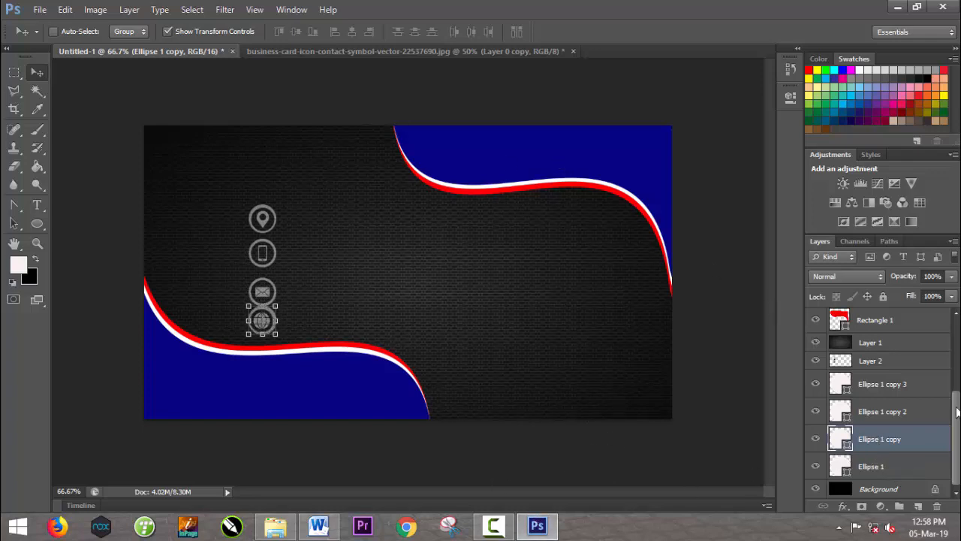
- Start a text layer above Layer 1, to the right of the location icon, with white (ffffff) colour and the Impact font
click(886, 489)
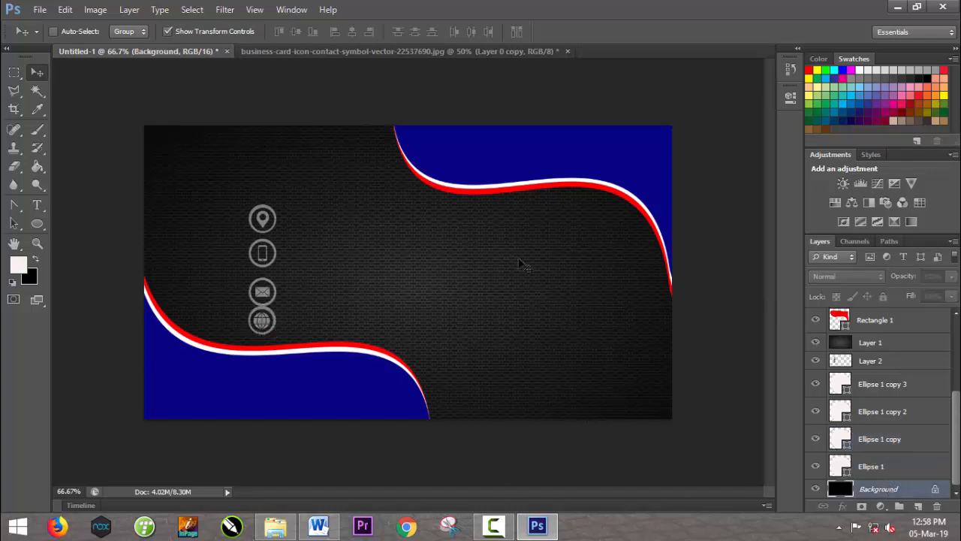
key(t)
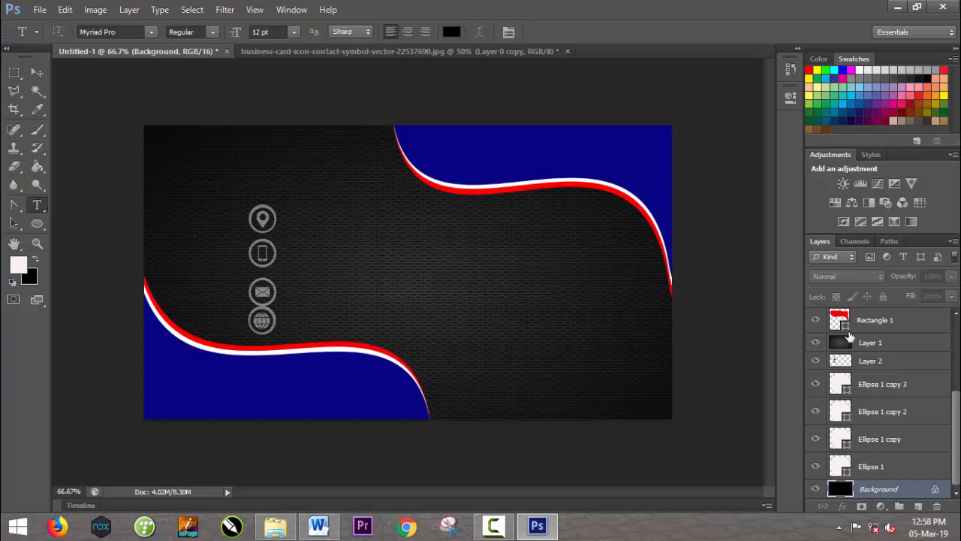
click(883, 343)
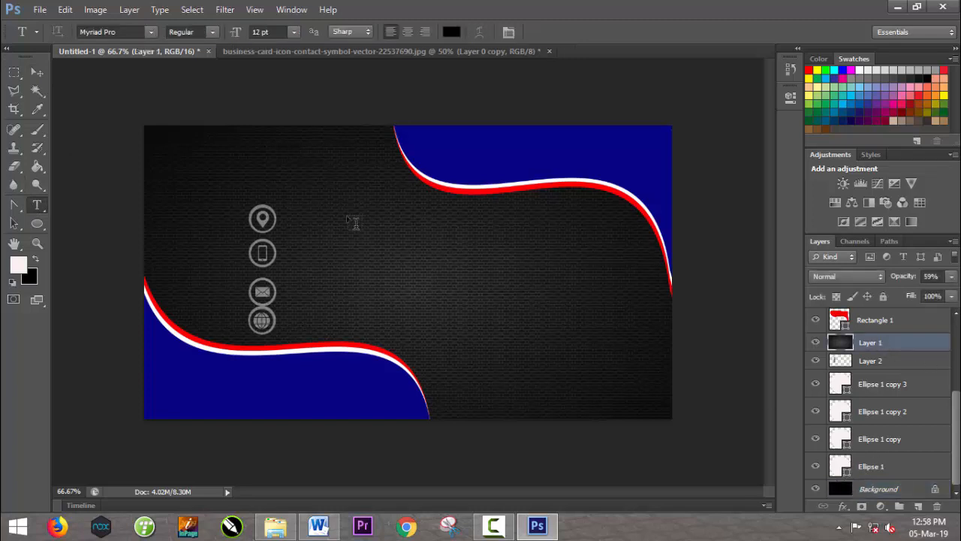
click(335, 217)
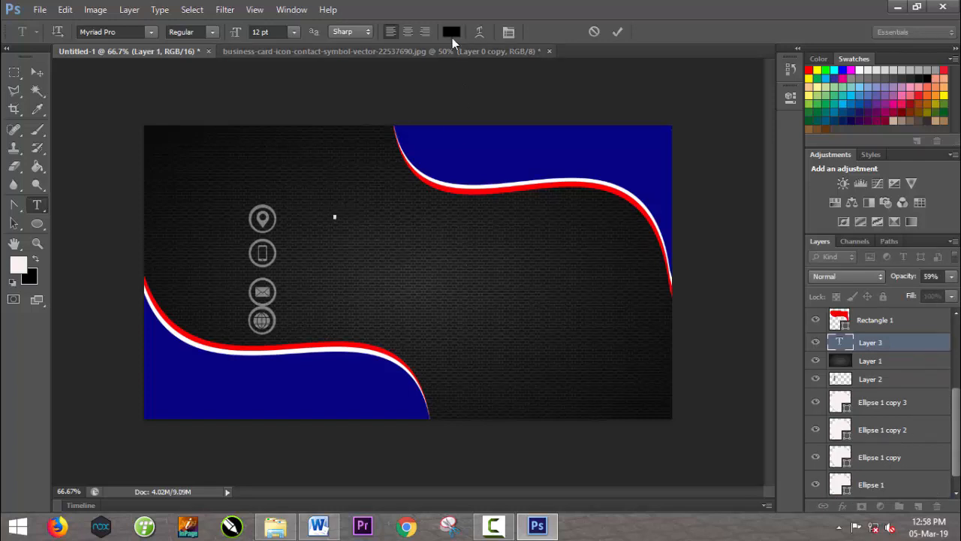
click(452, 32)
click(548, 232)
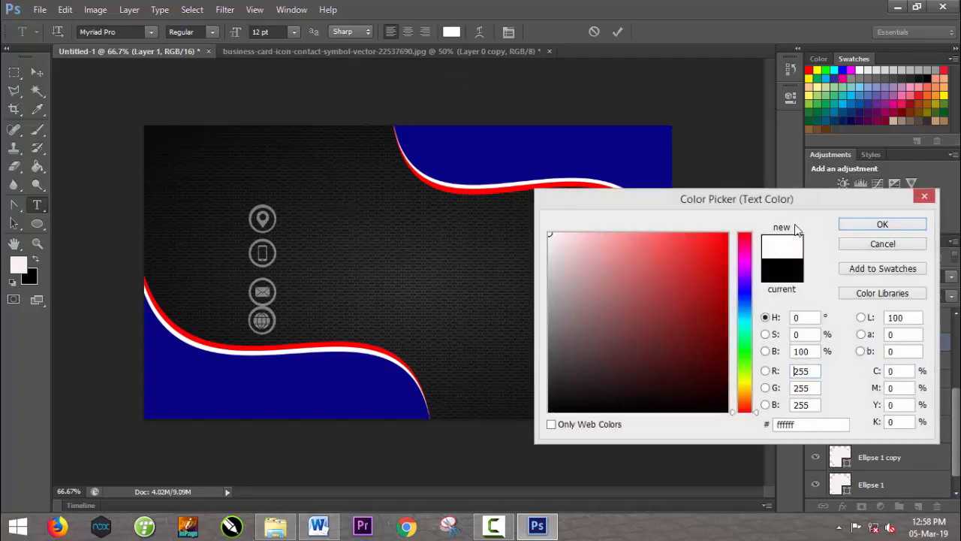
click(882, 224)
click(140, 33)
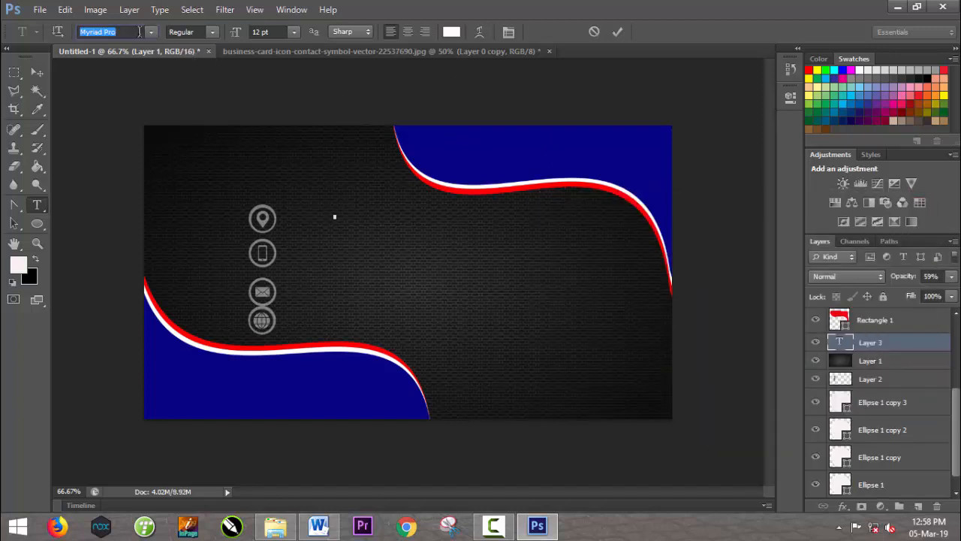
text(Impact)
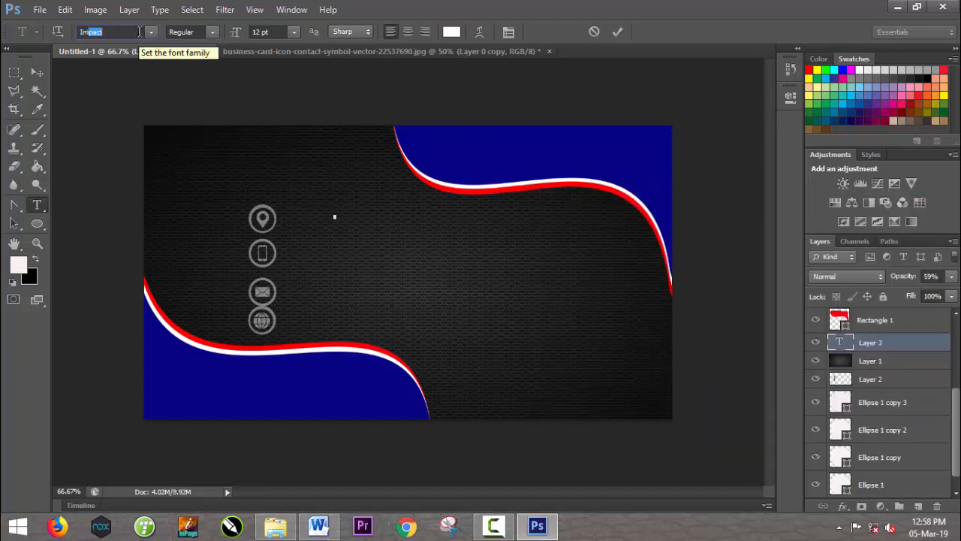
key(Return)
- Enter YOUR ADDRESS as the text and move it close beside the location icon, level with it
text(YOUR)
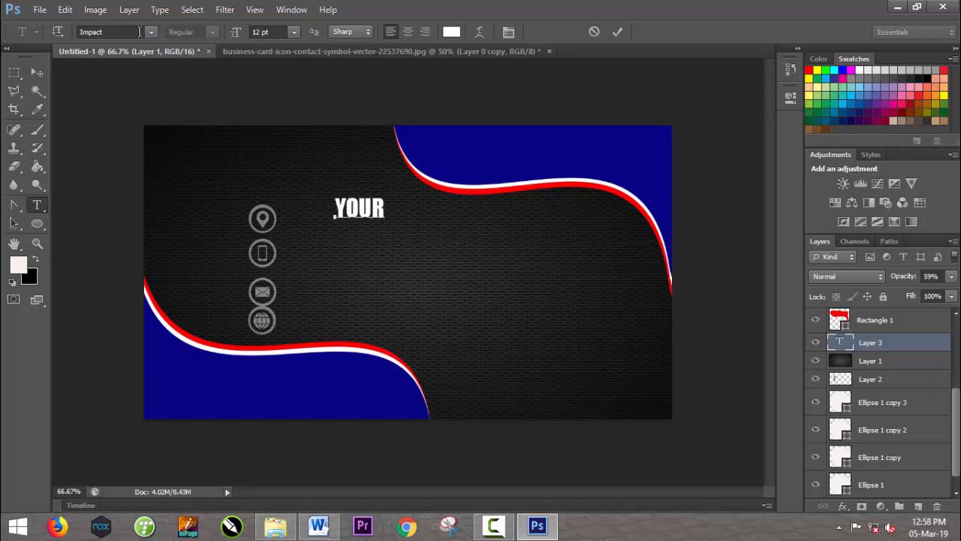
text( ADDRESS)
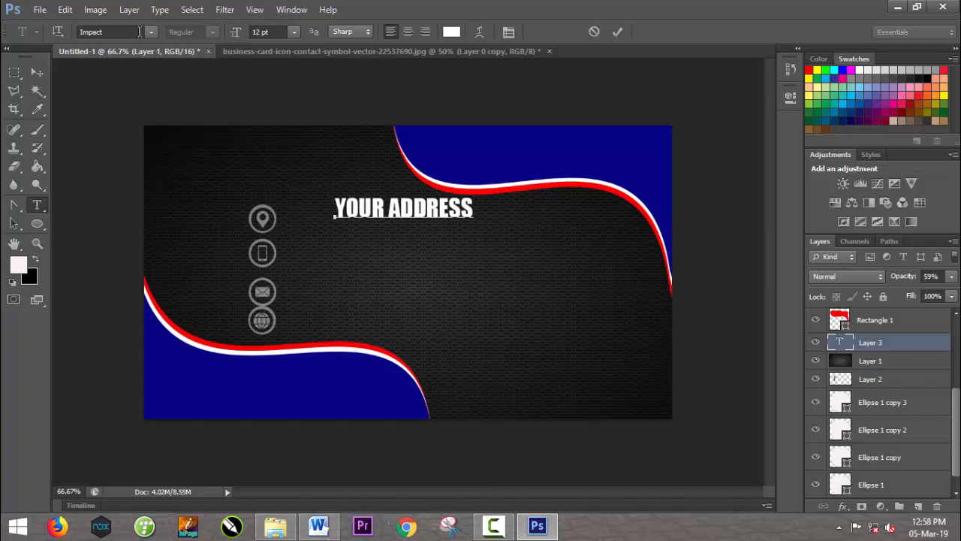
click(616, 31)
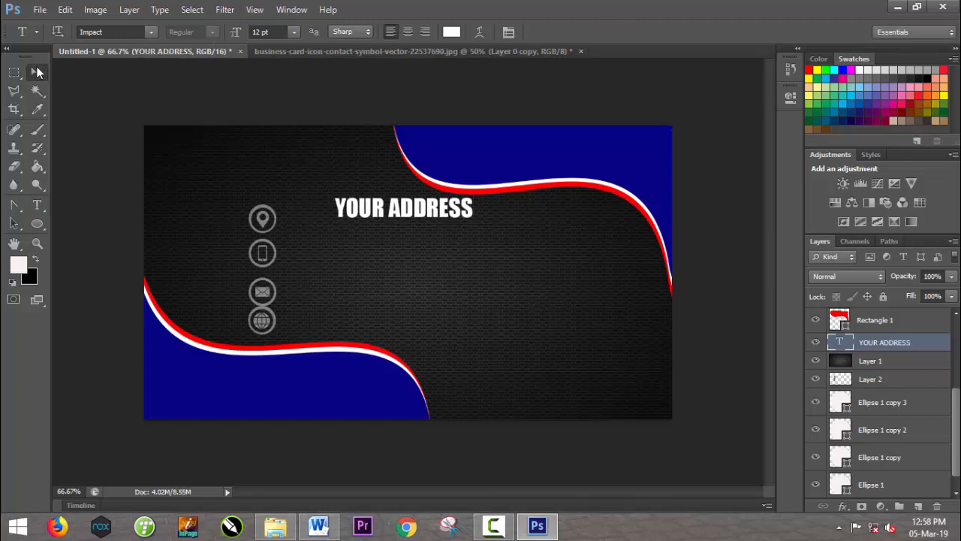
click(37, 72)
drag(422, 186, 380, 195)
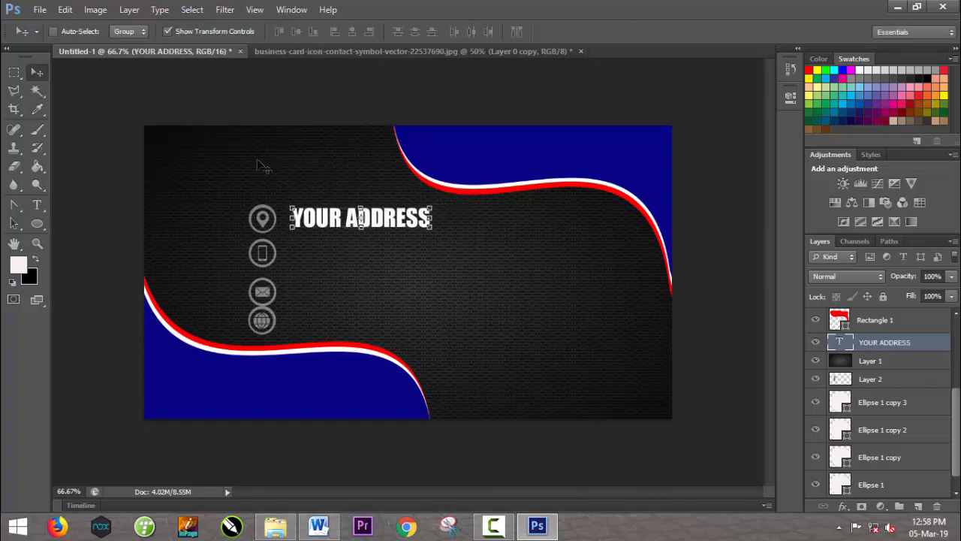
- Add a text line reading YOUR PH NO followed by a placeholder phone number and align it beside the phone icon
click(37, 204)
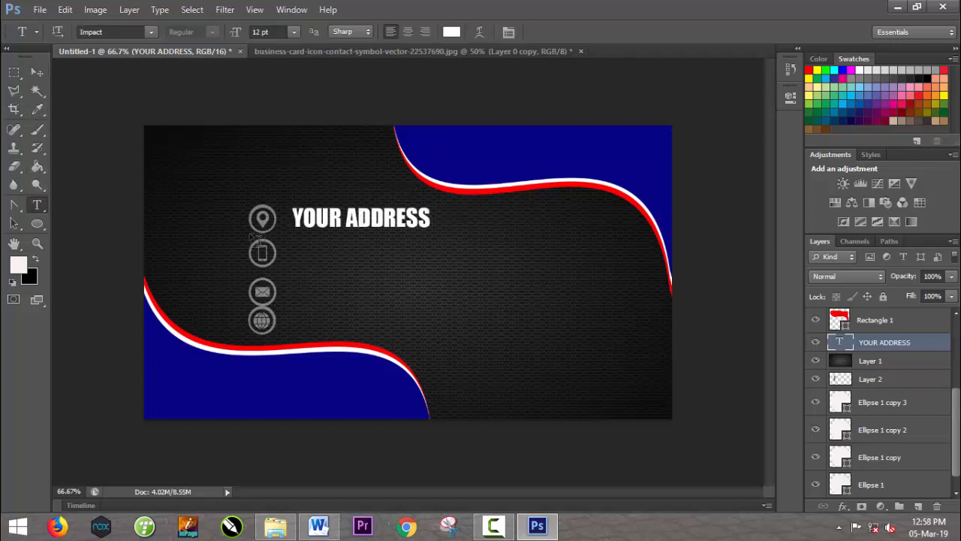
click(296, 253)
text(YO)
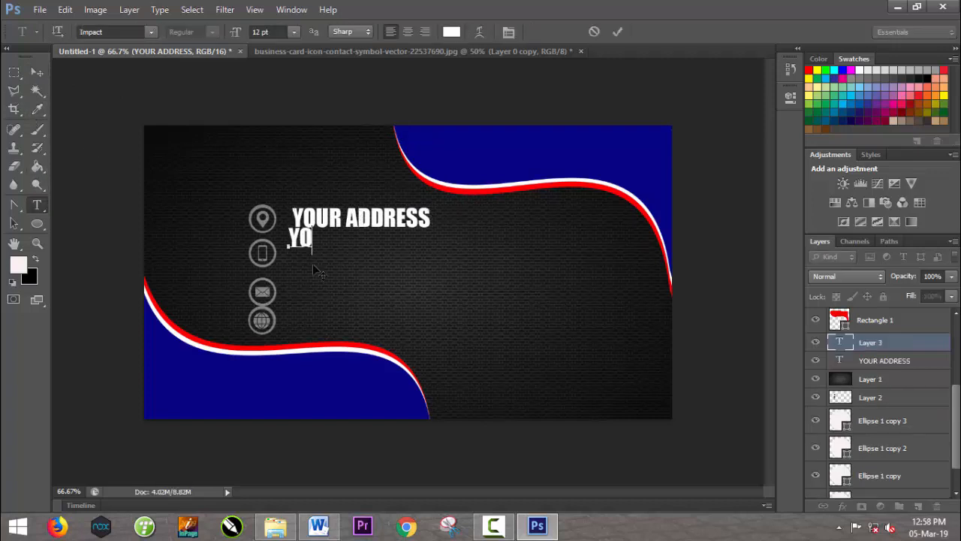
text(UR PH NO)
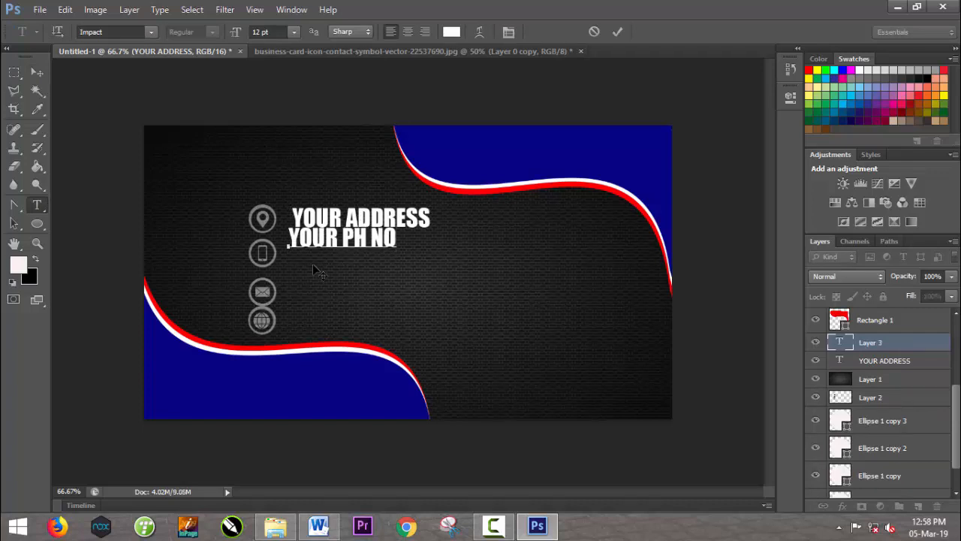
text( +92 000000000)
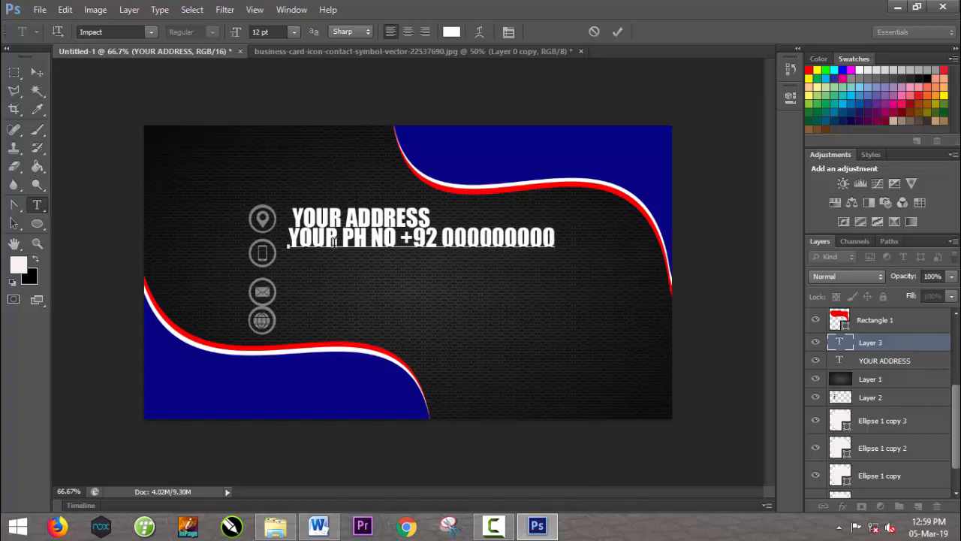
click(617, 34)
click(36, 73)
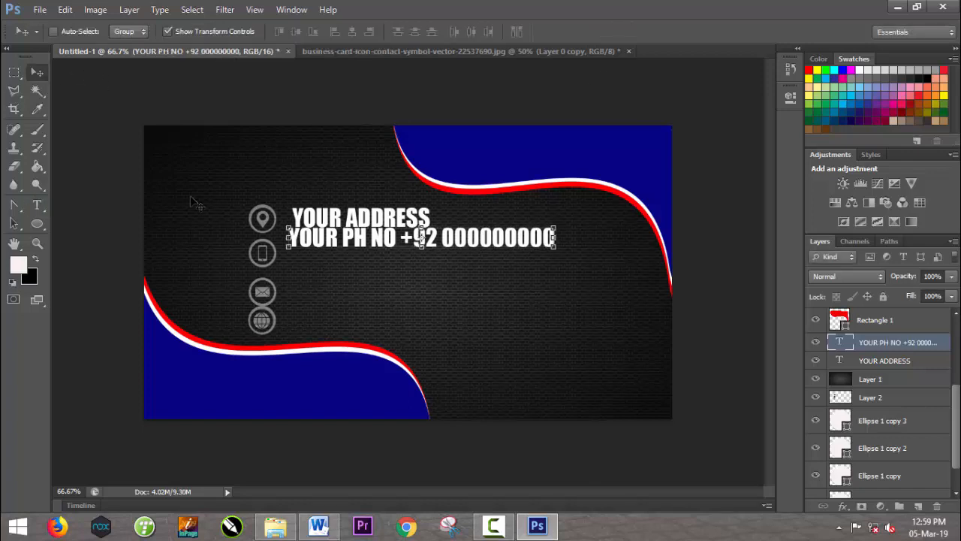
mouse_move(439, 243)
mouse_down()
mouse_move(423, 263)
mouse_move(437, 263)
mouse_move(428, 253)
mouse_up()
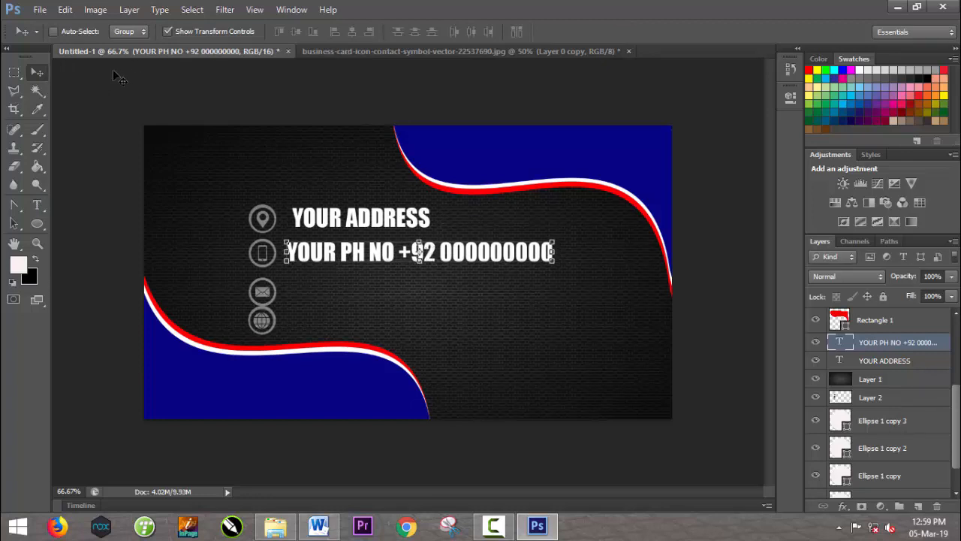
- Add a text line reading YOUR GMAIL ACCOUNT to the right of the envelope icon
click(37, 205)
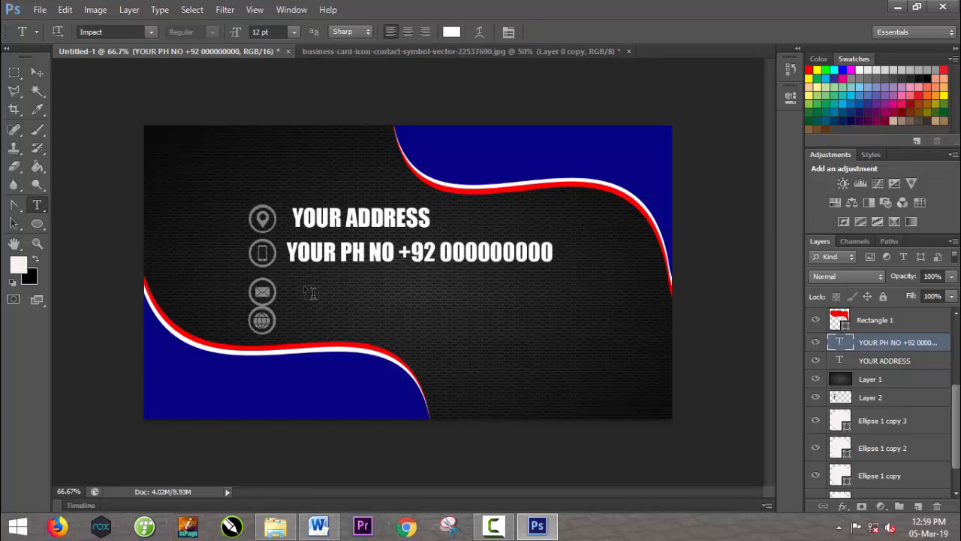
click(310, 292)
text(YO)
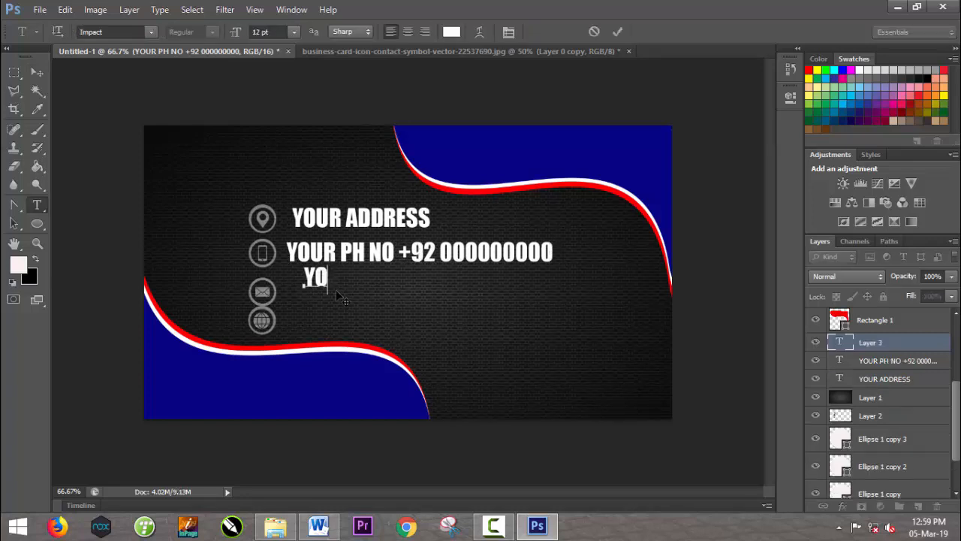
text(UR GMA)
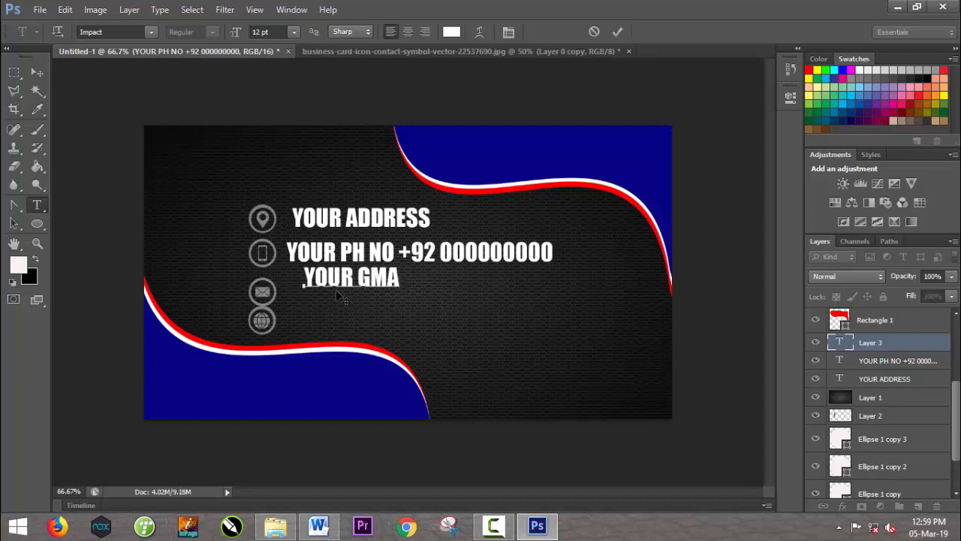
text(IL ACCO)
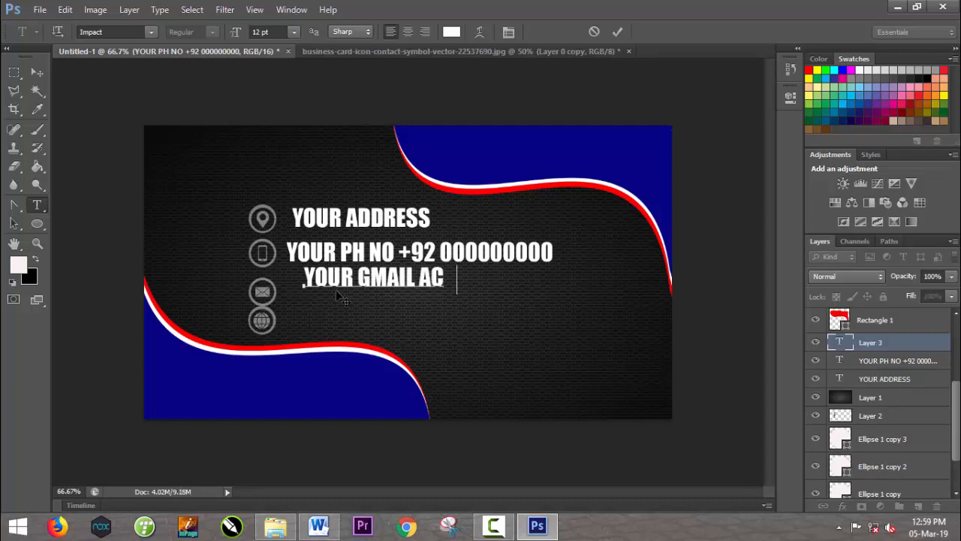
text(T)
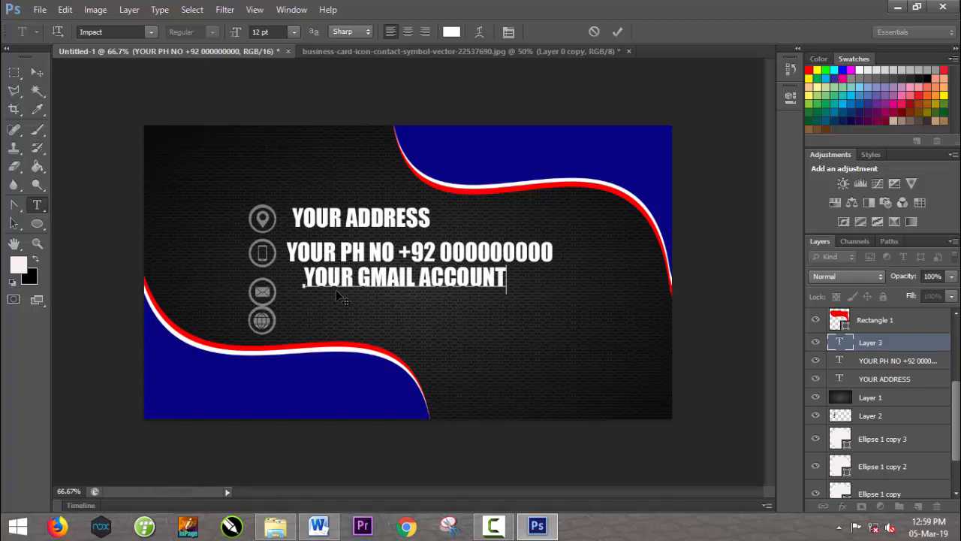
click(619, 31)
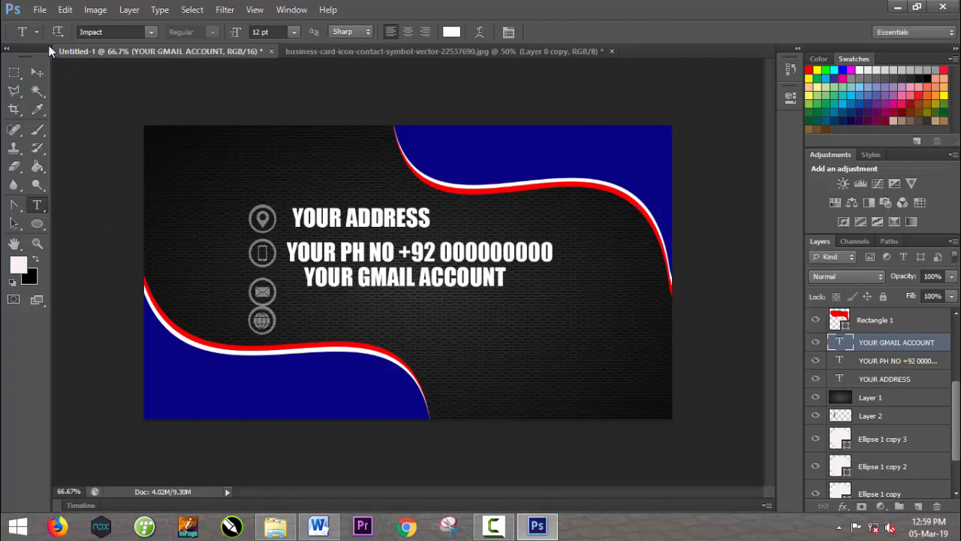
- Move the YOUR GMAIL ACCOUNT text down and left so it sits level with the envelope icon, close beside it
key(v)
key(Down)
key(Down)
key(Down)
key(Down)
key(Down)
key(Down)
key(Down)
key(Down)
key(Down)
key(Down)
key(Down)
key(Down)
key(Down)
key(Down)
key(Down)
key(Down)
key(Down)
key(Down)
key(Down)
key(Down)
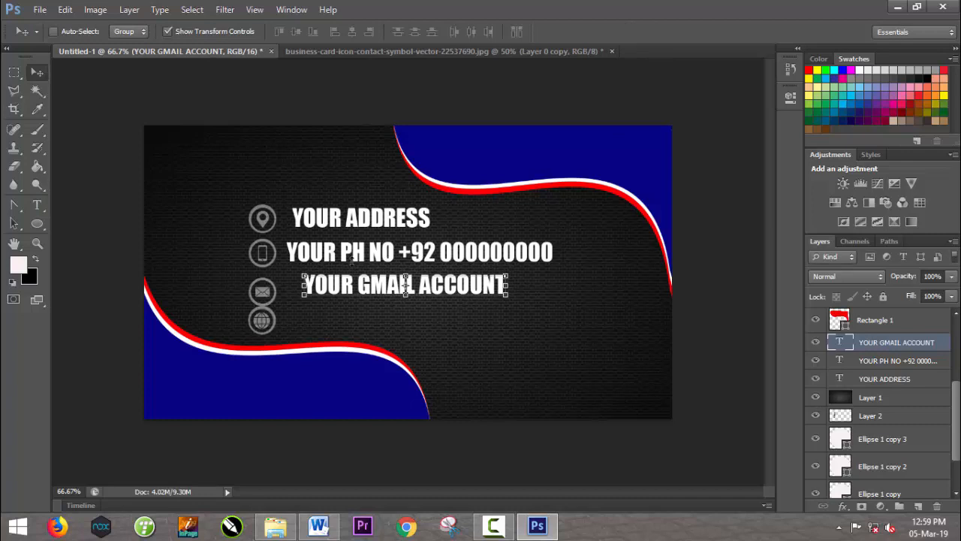
key(Left)
key(Left)
key(Left)
key(Left)
key(Left)
key(Left)
key(Left)
key(Left)
key(Left)
key(Left)
key(Left)
key(Left)
key(Left)
key(Left)
key(Left)
key(Left)
key(Left)
key(Left)
key(Left)
key(Left)
key(Left)
key(Left)
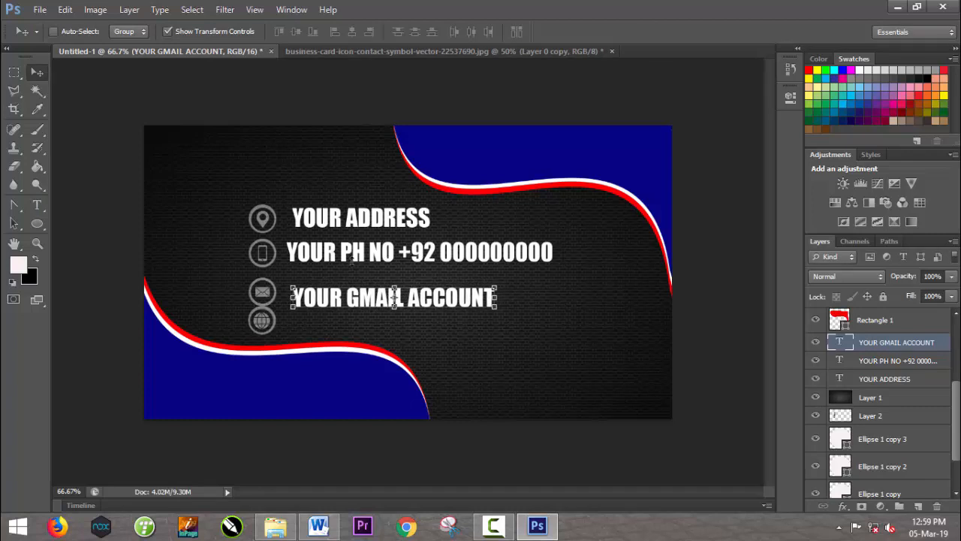
key(Up)
key(Up)
key(Up)
key(Up)
key(Up)
key(Up)
key(Up)
key(Up)
key(Up)
key(Up)
key(Up)
key(Up)
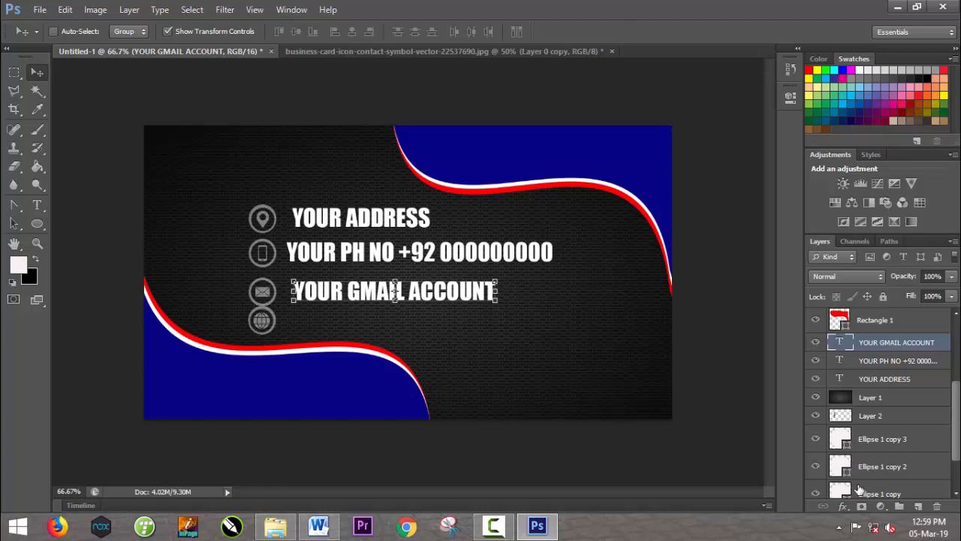
- Nudge the YOUR PH NO text line right to bring its start closer in line with the other contact lines
click(886, 362)
key(Right)
key(Right)
key(Right)
key(Right)
key(Right)
key(Right)
key(Right)
key(Right)
key(Right)
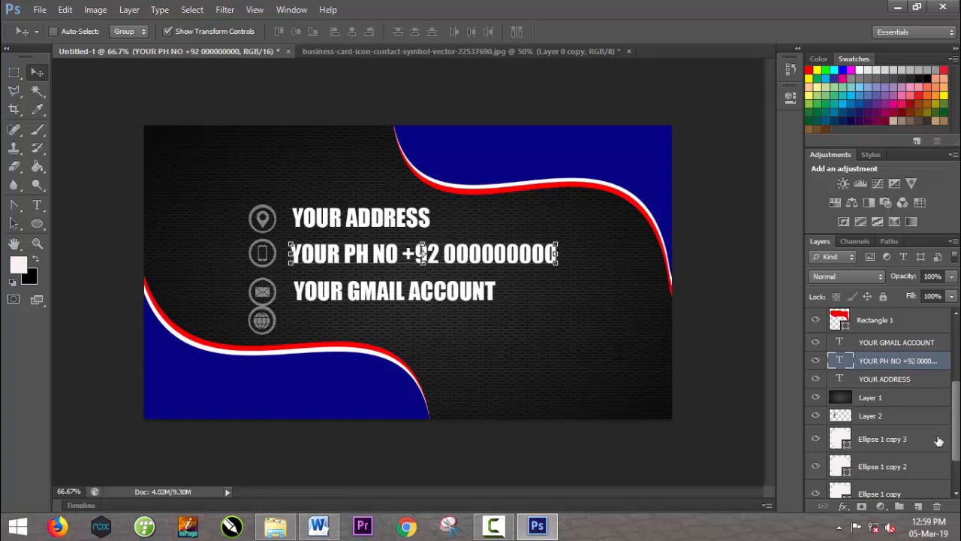
- Add a text line reading YOUR WEB ADRESS to the right of the globe icon
drag(956, 410, 956, 409)
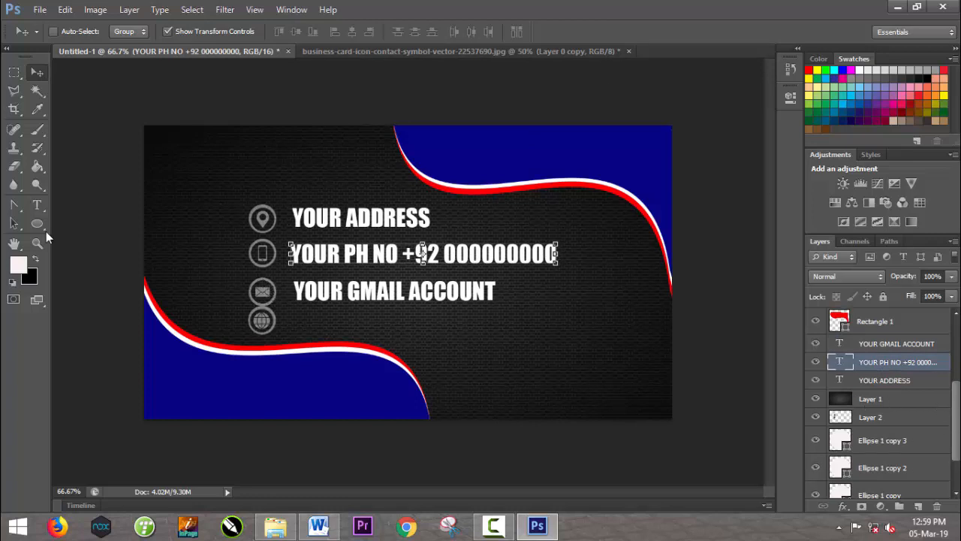
key(t)
click(301, 319)
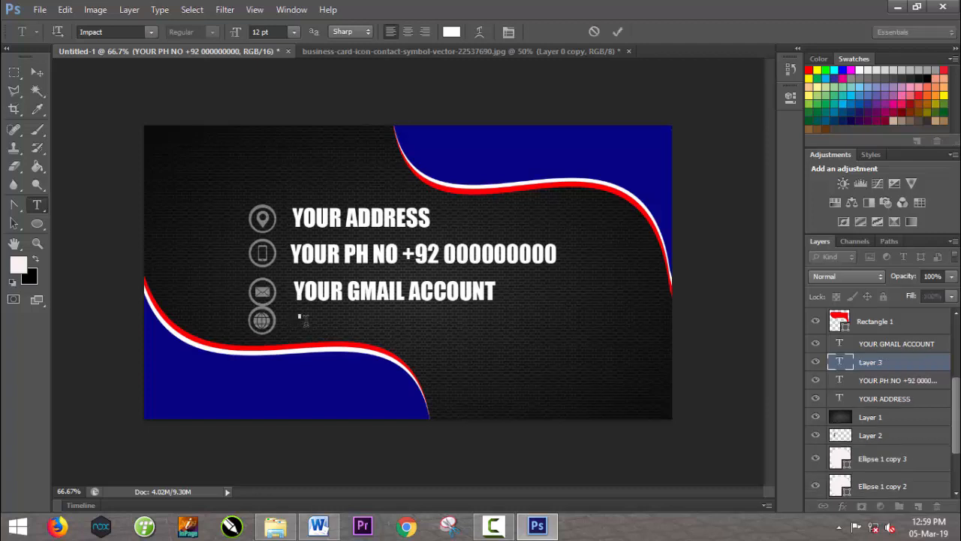
text(YOUR)
text( EB)
key(BackSpace)
key(BackSpace)
key(BackSpace)
text(WEB ADRESS)
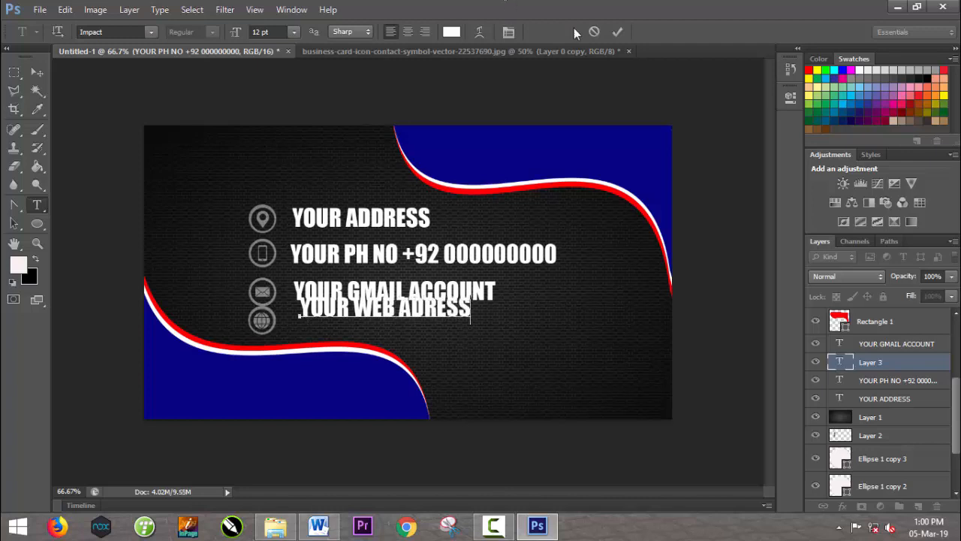
click(624, 31)
- Move the YOUR WEB ADRESS text down and left, level with the globe icon and aligned under the Gmail line
click(38, 75)
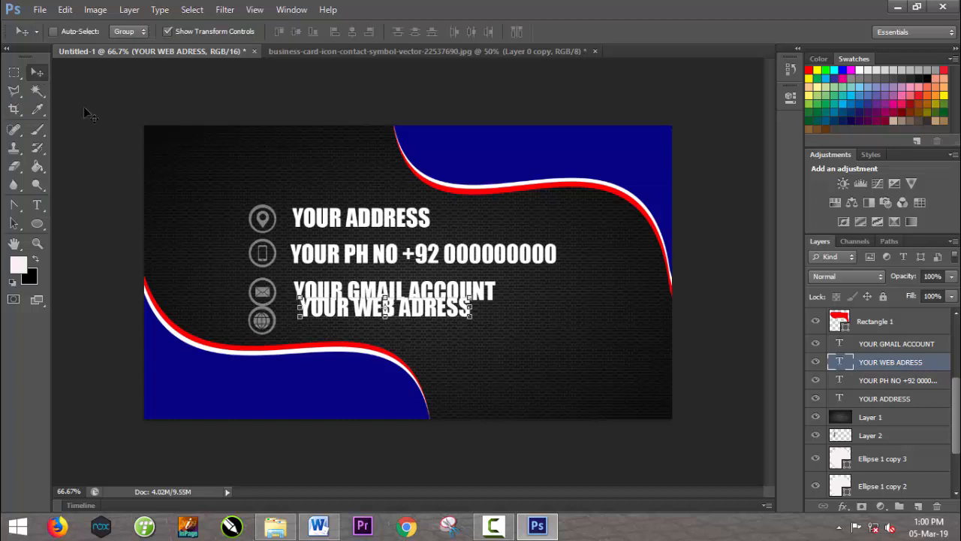
key(Down)
key(Down)
key(Down)
key(Down)
key(Down)
key(Down)
key(Down)
key(Down)
key(Down)
key(Down)
key(Down)
key(Down)
key(Down)
key(Down)
key(Down)
key(Down)
key(Down)
key(Down)
key(Down)
key(Down)
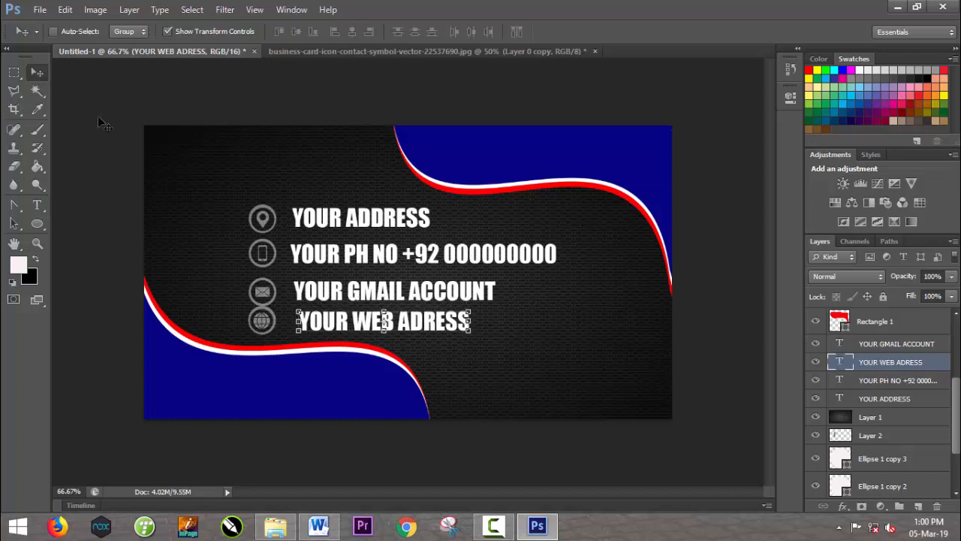
key(Left)
key(Left)
key(Left)
key(Left)
key(Left)
key(Left)
key(Left)
key(Down)
key(Down)
key(Down)
key(Down)
key(Down)
- Find the ellipse layer behind the globe icon, Ellipse 1 copy, and nudge it down level with the web address text
drag(958, 406, 960, 438)
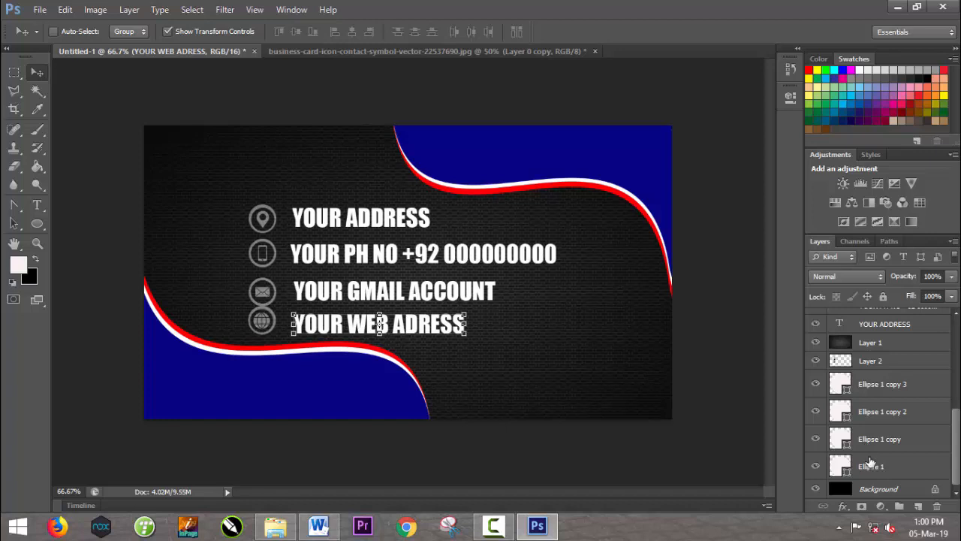
click(869, 463)
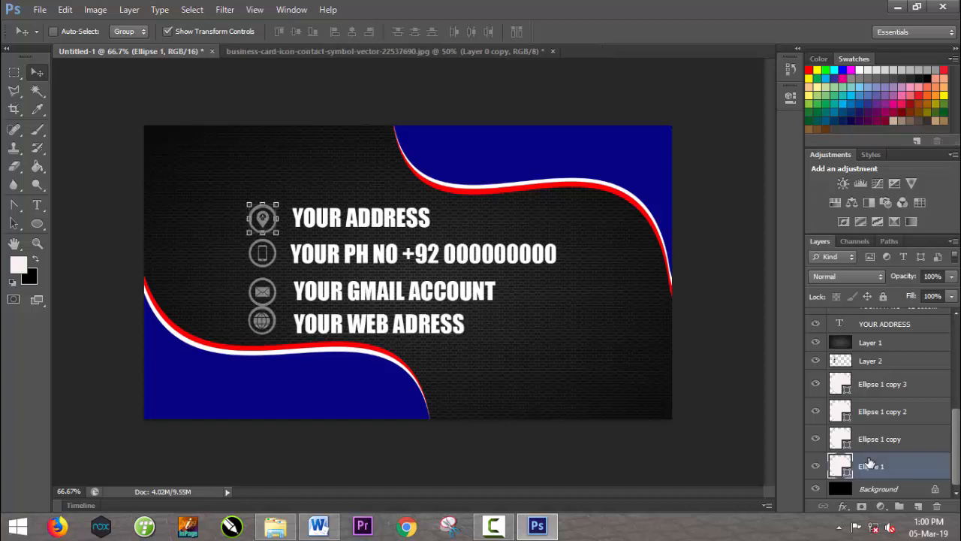
click(886, 385)
click(877, 414)
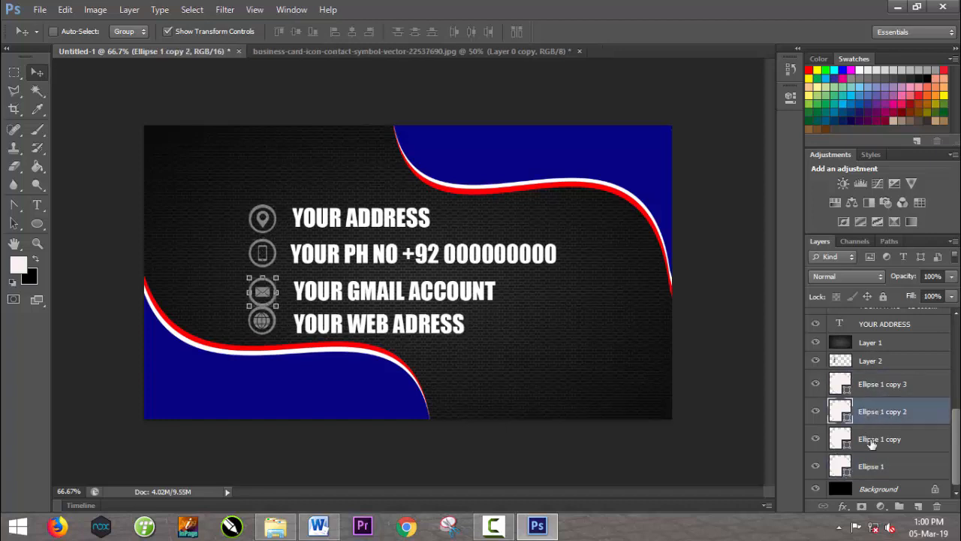
click(872, 445)
key(Down)
key(Down)
key(Down)
key(Down)
key(Down)
key(Down)
key(Down)
key(Down)
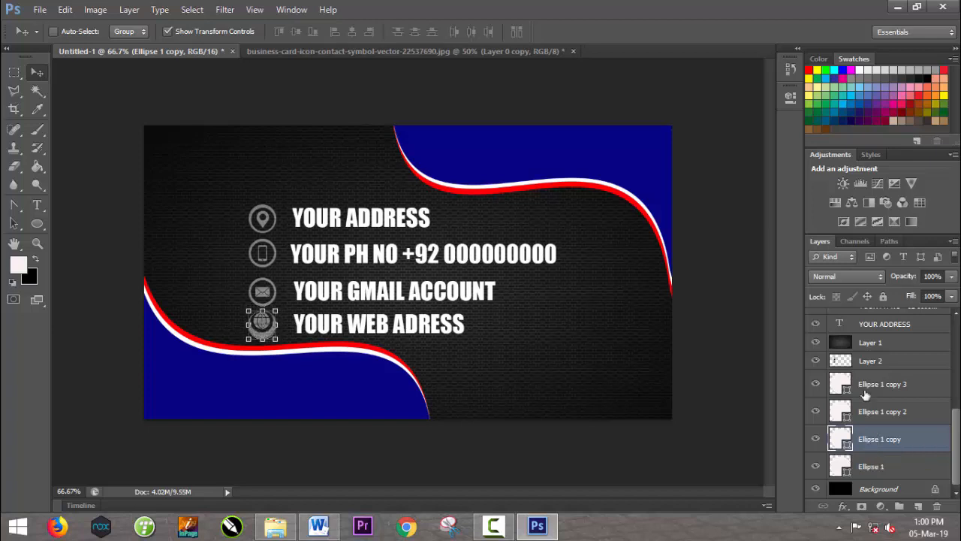
- Stretch the contact icons on Layer 2 downward to about 105% height so the globe sits within its lowered circle
click(870, 362)
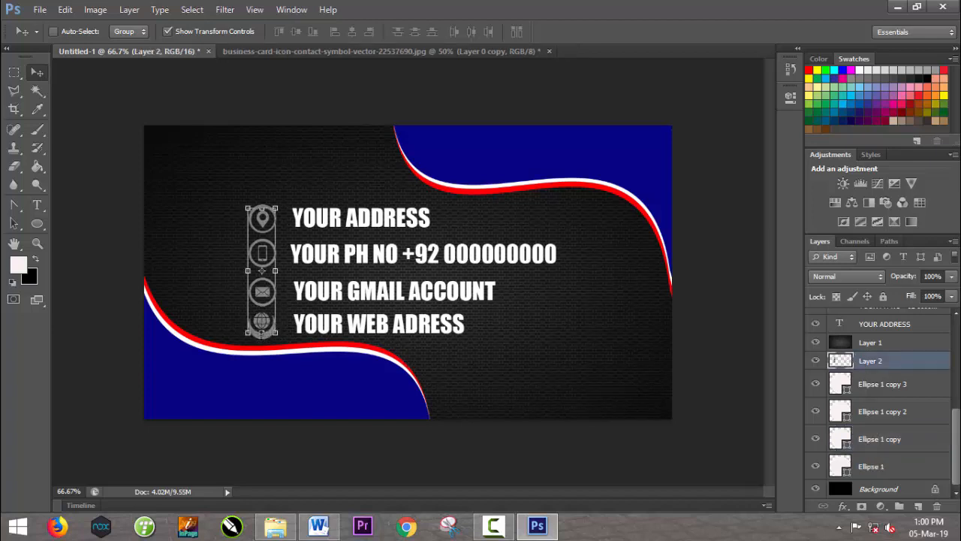
key(ctrl+t)
drag(262, 332, 262, 338)
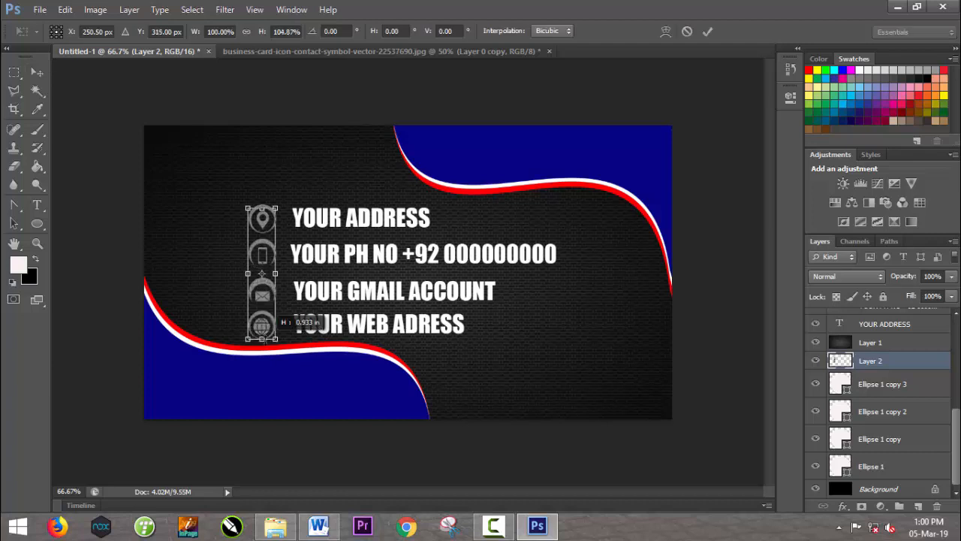
click(708, 32)
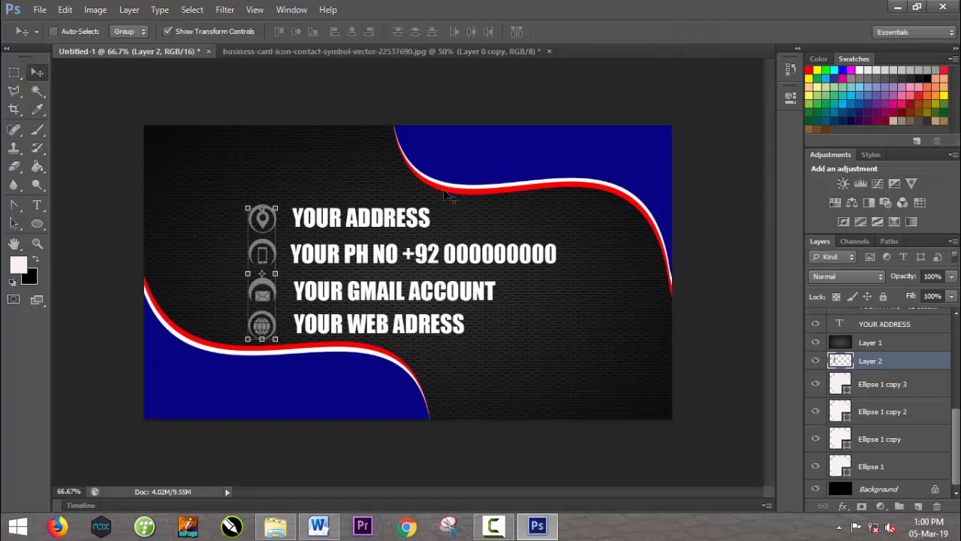
- Scale down the YOUR GMAIL ACCOUNT text, mostly in height, and move it left beside the envelope icon
scroll(958, 419, up, 3)
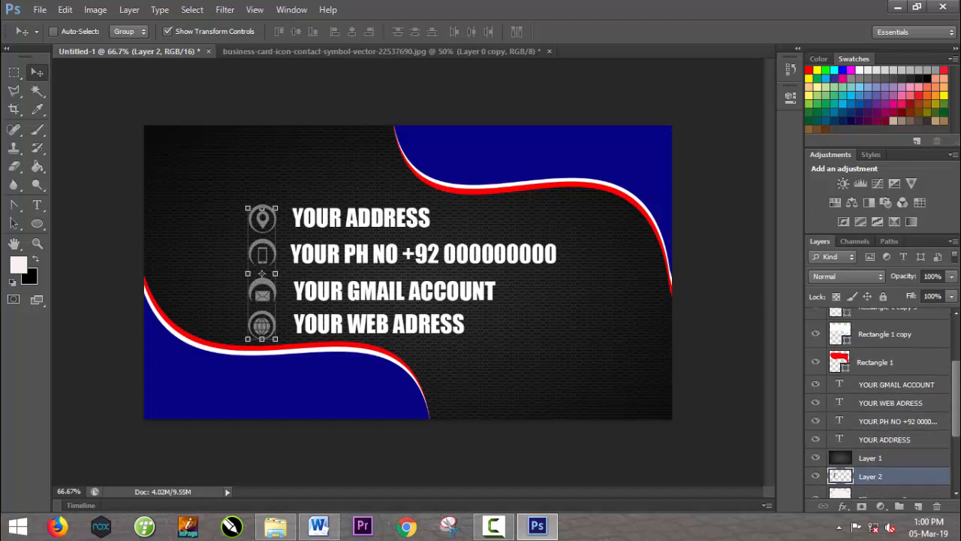
click(893, 386)
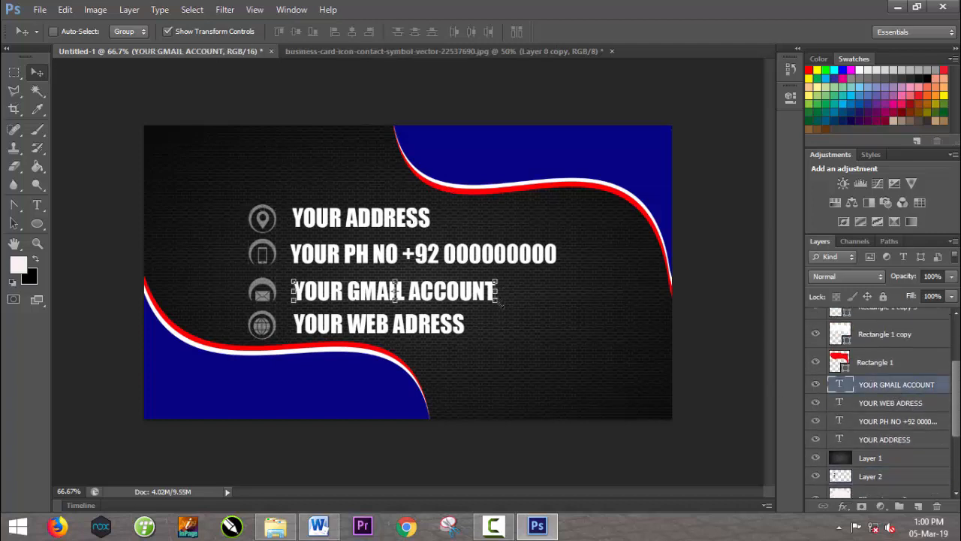
drag(495, 300, 441, 295)
click(707, 31)
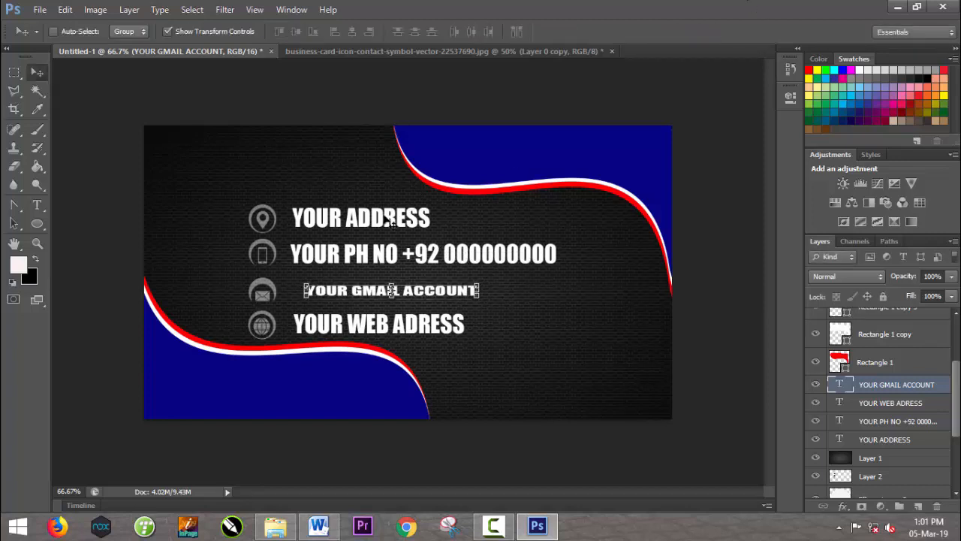
key(Left)
key(Left)
key(Left)
key(Left)
key(Left)
key(Left)
key(Left)
key(Left)
key(Left)
key(Left)
key(Left)
key(Left)
key(Left)
key(Left)
key(Left)
key(Left)
key(Left)
key(Left)
key(Left)
key(Left)
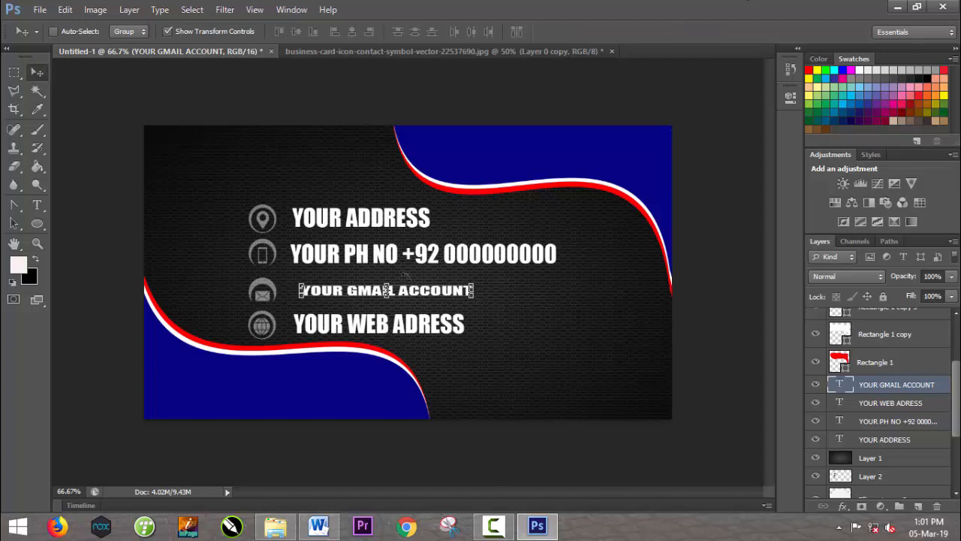
- Scale down the YOUR WEB ADRESS text in height and width to match the reduced Gmail line, keeping its start in place
click(892, 404)
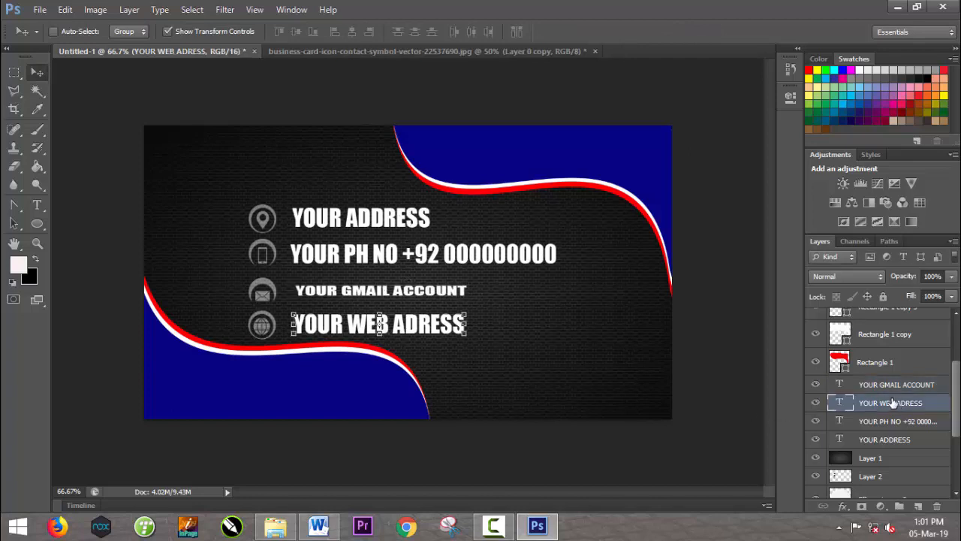
drag(467, 337, 450, 329)
click(702, 30)
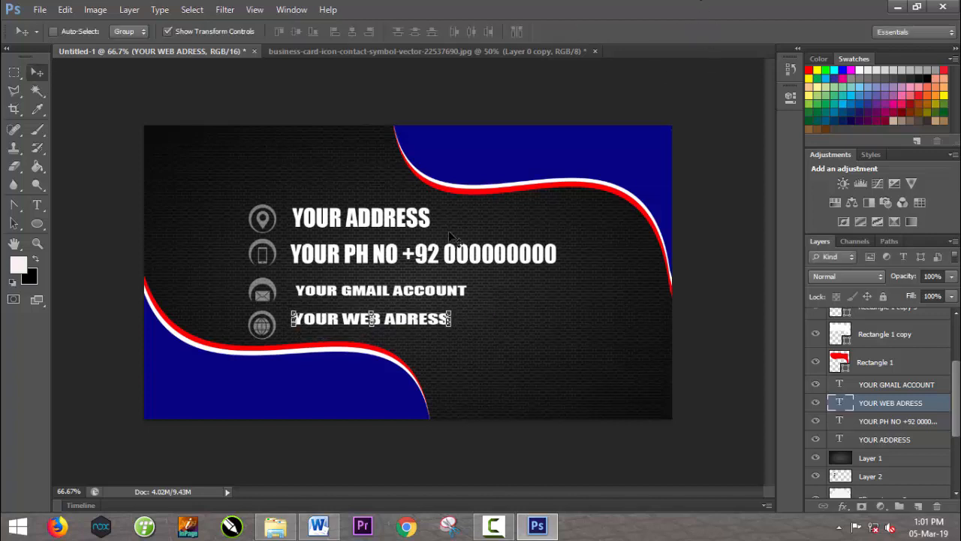
- Scale down the YOUR ADDRESS text from its upper outer corner to match the smaller contact lines
click(899, 439)
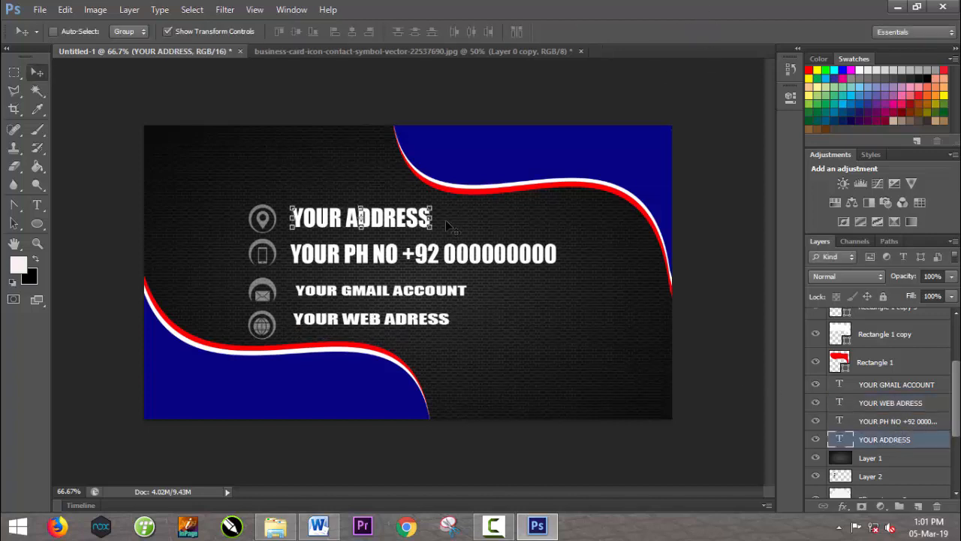
drag(433, 208, 415, 214)
click(711, 30)
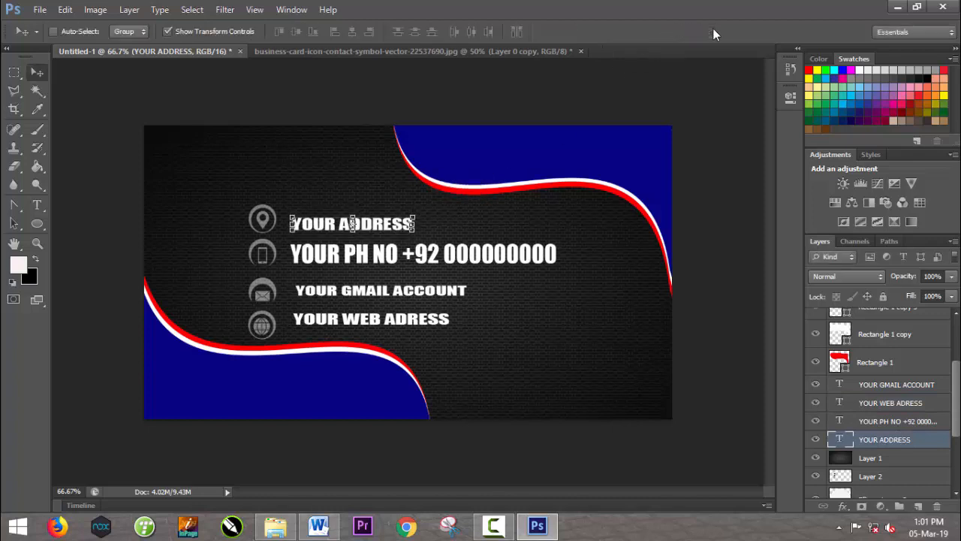
- Nudge the YOUR ADDRESS text up and slightly right so it lines up with the location pin icon
key(Up)
key(Up)
key(Up)
key(Up)
key(Up)
key(Up)
key(Up)
key(Up)
key(Up)
key(Right)
key(Right)
key(Up)
key(Up)
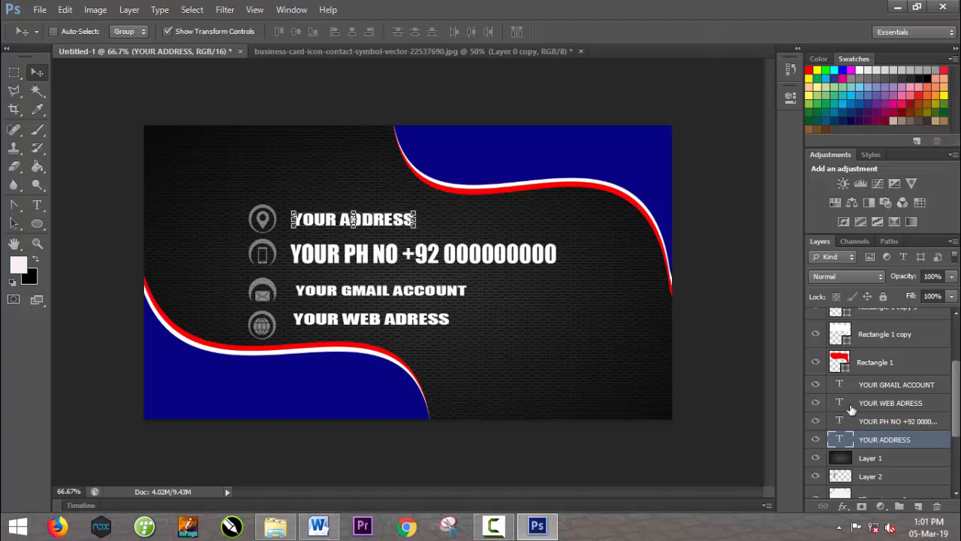
- Scale down the YOUR PH NO text to about 84% width and 62% height, keeping its start in place
click(883, 421)
drag(558, 241, 514, 254)
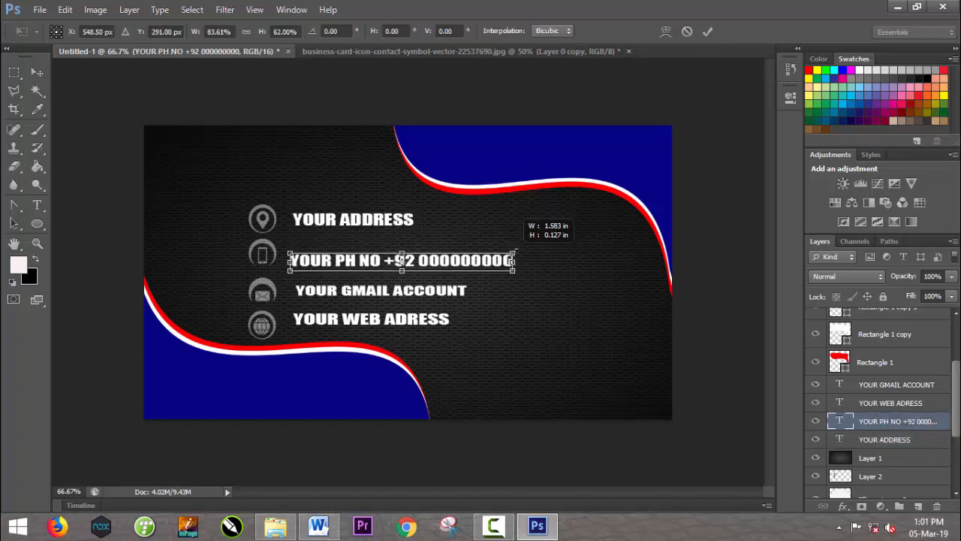
click(708, 31)
- Nudge the YOUR PH NO text right and up so it aligns with the address line and the phone icon
key(Right)
key(Right)
key(Right)
key(Right)
key(Right)
key(Right)
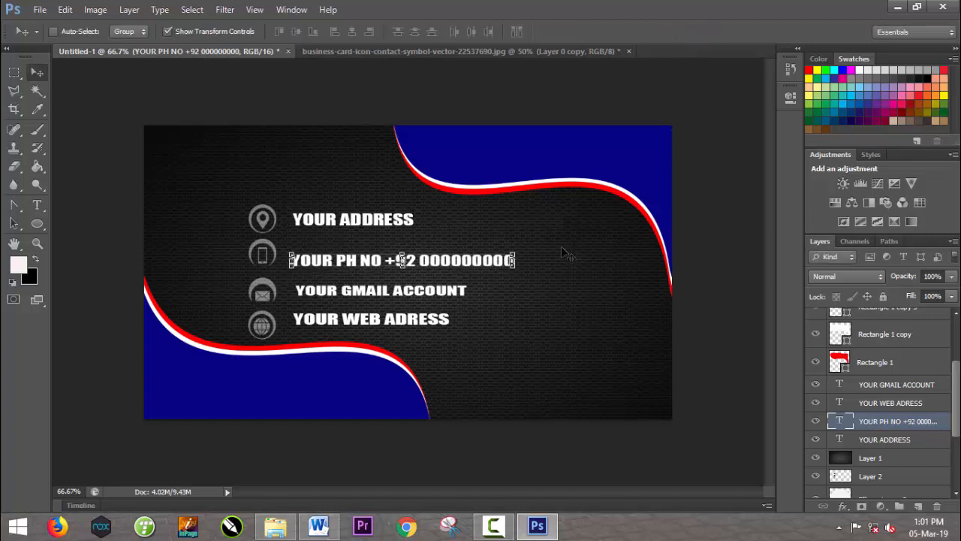
key(Up)
key(Up)
key(Up)
key(Up)
key(Up)
key(Up)
key(Up)
key(Up)
key(Up)
key(Up)
key(Up)
key(Up)
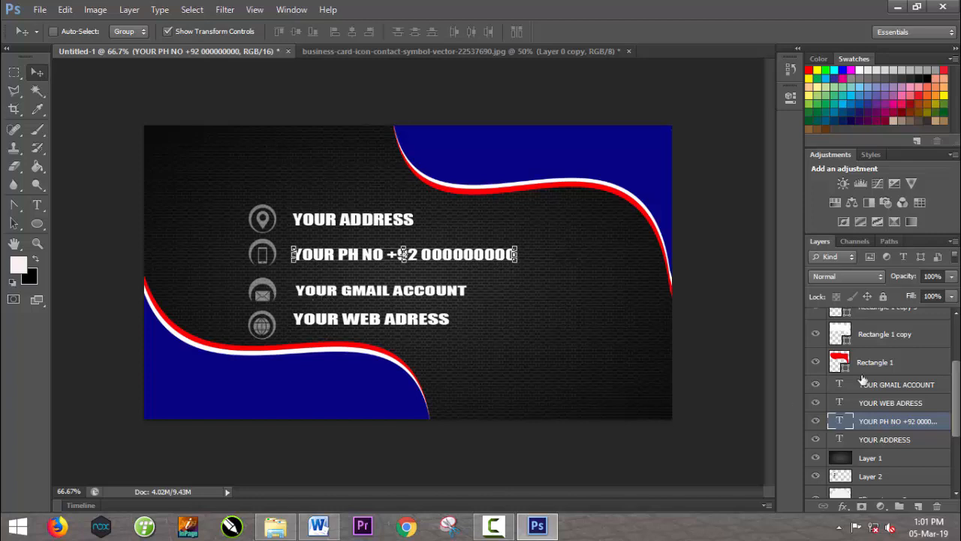
- Nudge the contact icons on Layer 2 slightly up to center them within their circles
click(867, 478)
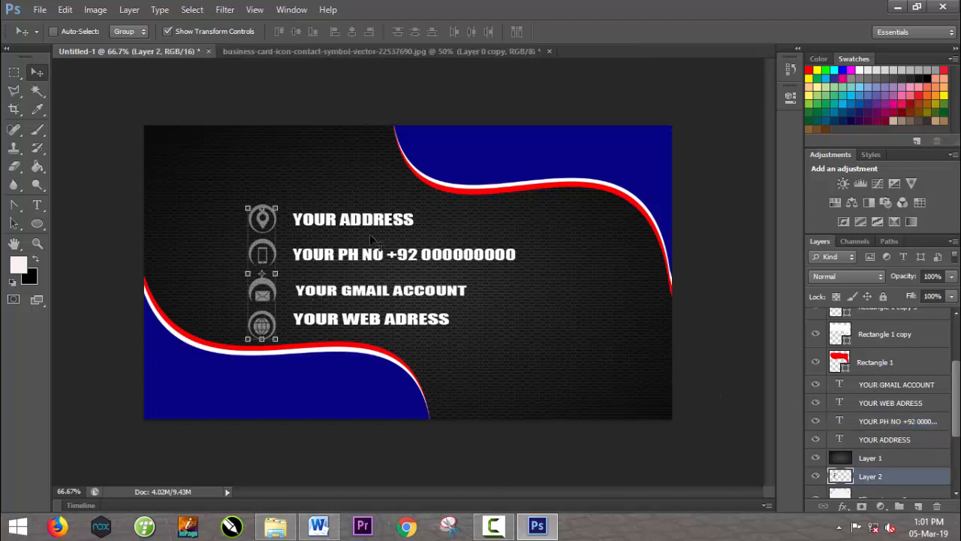
key(Up)
key(Up)
key(Up)
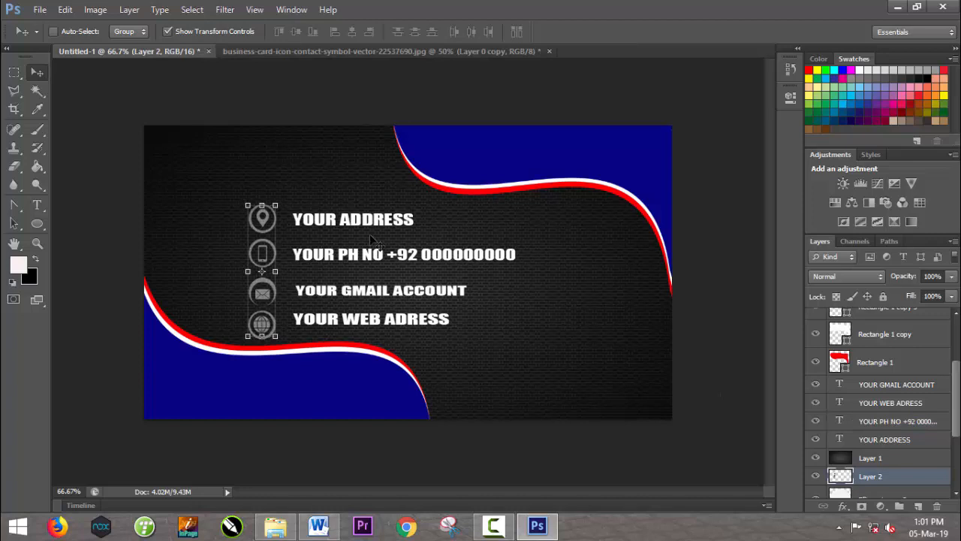
key(Down)
- Group the four contact text layers together with the icons on Layer 2
click(898, 387)
shift+click(893, 406)
shift+click(893, 423)
shift+click(892, 440)
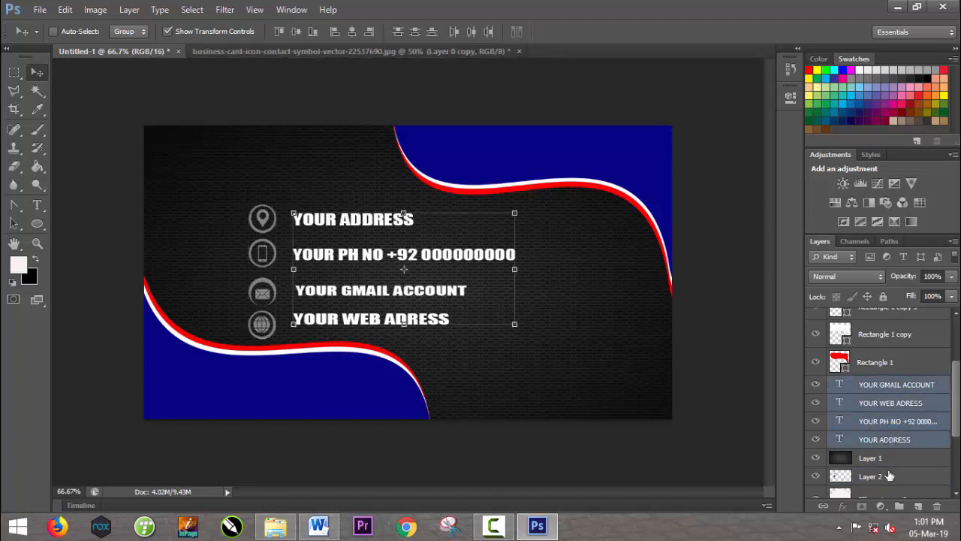
ctrl+click(892, 477)
key(ctrl+g)
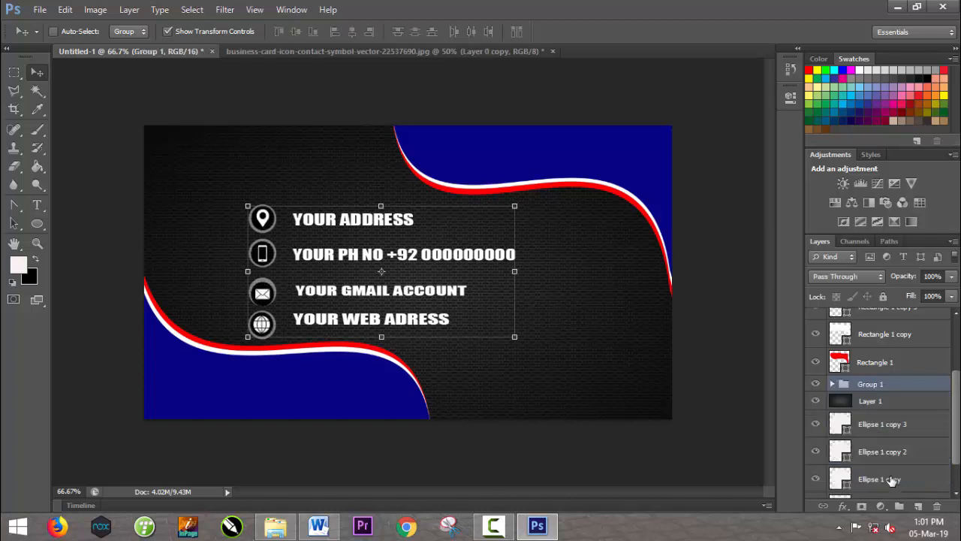
key(Up)
key(Up)
key(Up)
key(Up)
key(Up)
key(Up)
key(Up)
key(Up)
key(Up)
key(Up)
key(Right)
key(Right)
key(Right)
key(Right)
key(Right)
key(Right)
key(Right)
key(Right)
key(Right)
key(Right)
key(Right)
key(Right)
key(Right)
key(Right)
key(Right)
key(Right)
key(Right)
key(Right)
key(Right)
key(Right)
key(Right)
key(Right)
key(Right)
key(Right)
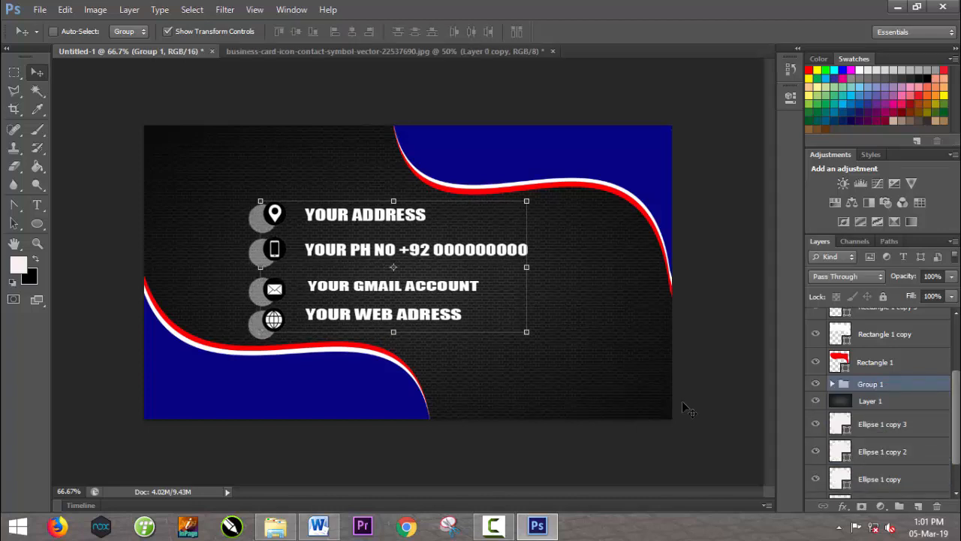
key(Left)
key(Left)
key(Left)
key(Left)
key(Left)
key(Left)
key(Left)
key(Left)
key(Left)
key(Left)
key(Left)
key(Left)
key(Left)
key(Left)
key(Left)
key(Left)
key(Left)
key(Left)
key(Left)
key(Left)
key(Down)
key(Down)
key(Down)
key(Down)
key(Down)
key(Down)
key(Down)
key(Down)
key(Down)
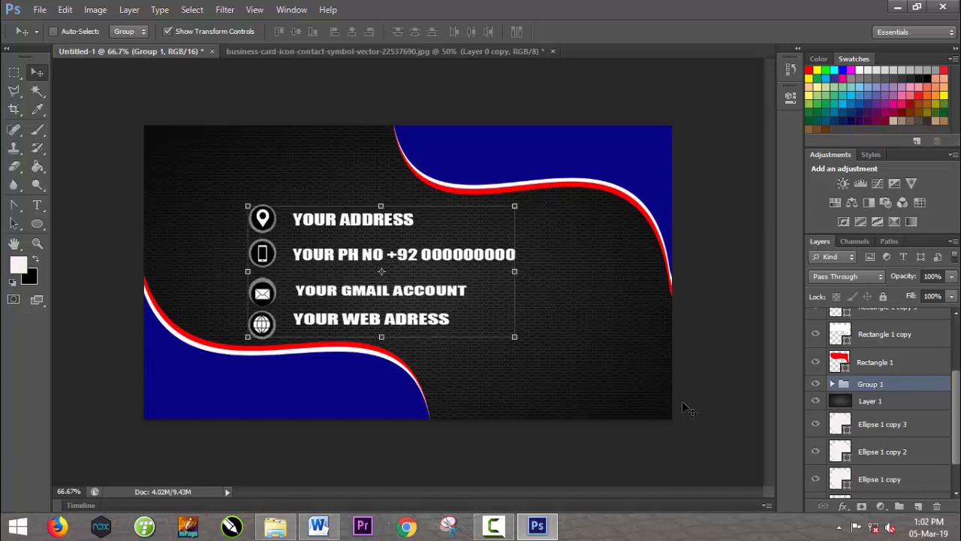
- Nudge Group 1 with the contact icons and text to the right until the icons clear the grey circles
key(Right)
key(Right)
key(Right)
key(Right)
key(Right)
key(Right)
key(Right)
key(Right)
key(Right)
key(Right)
key(Right)
key(Right)
key(Right)
key(Right)
key(Right)
key(Right)
key(Right)
key(Right)
key(Right)
key(Right)
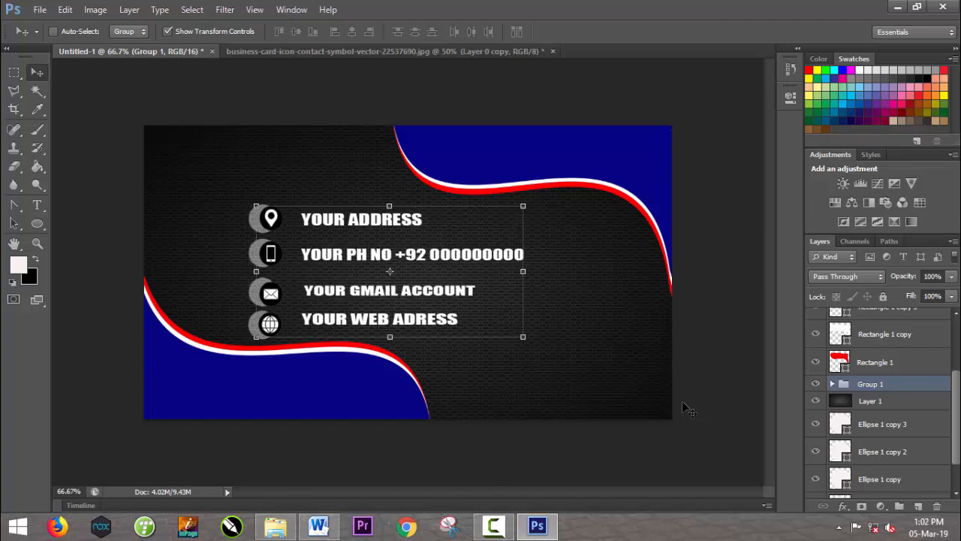
key(Right)
key(Right)
key(Right)
key(Right)
key(Right)
key(Right)
key(Right)
key(Right)
key(Right)
key(Right)
key(Right)
key(Right)
key(Right)
key(Right)
key(Right)
key(Right)
key(Right)
key(Right)
key(Right)
key(Right)
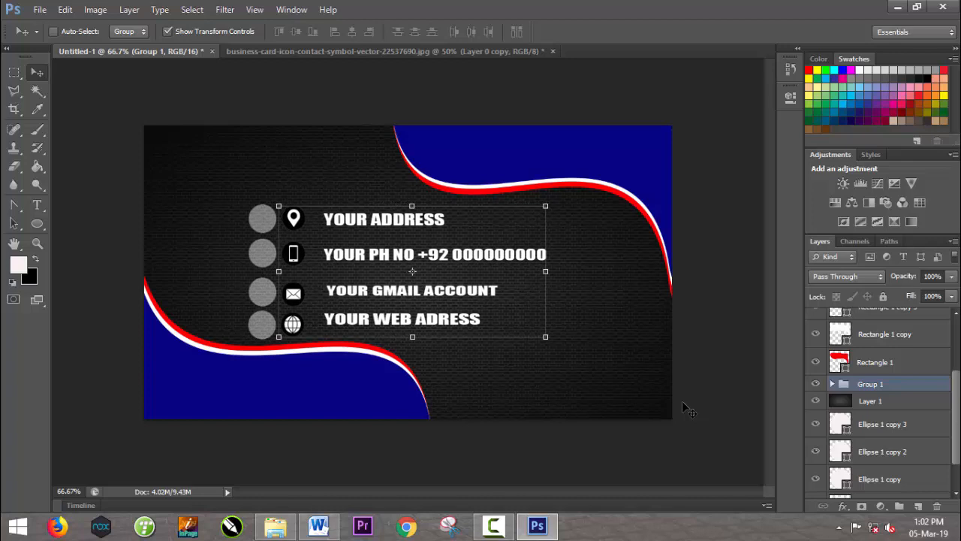
- Nudge Group 1 back left until its icons overlap the grey circles, slightly right of their centers, at the same height
key(Left)
key(Left)
key(Left)
key(Left)
key(Left)
key(Left)
key(Left)
key(Left)
key(Left)
key(Left)
key(Left)
key(Left)
key(Left)
key(Left)
key(Left)
key(Left)
key(Left)
key(Left)
key(Left)
key(Left)
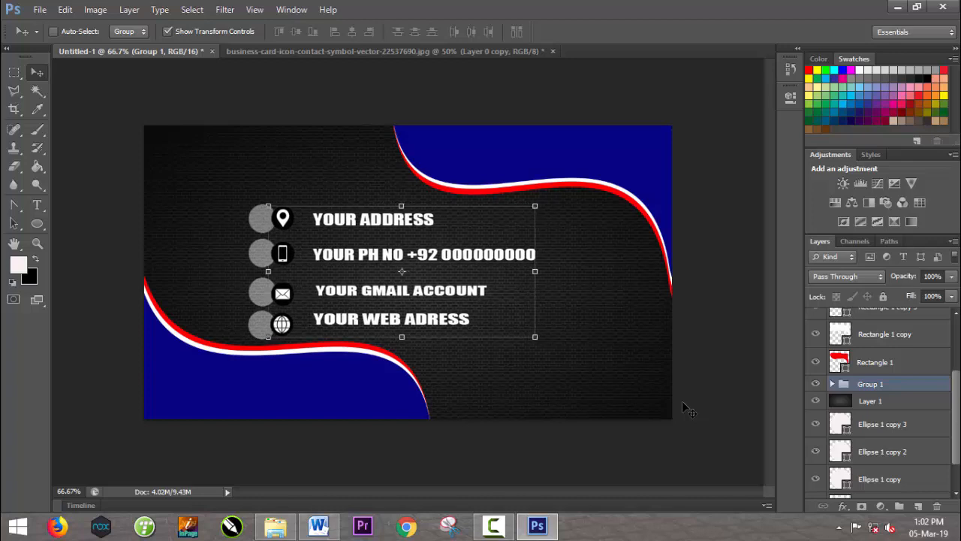
key(Left)
key(Left)
key(Left)
key(Left)
key(Left)
key(Left)
key(Left)
key(Left)
key(Left)
key(Left)
key(Left)
key(Left)
key(Left)
key(Left)
key(Left)
key(Left)
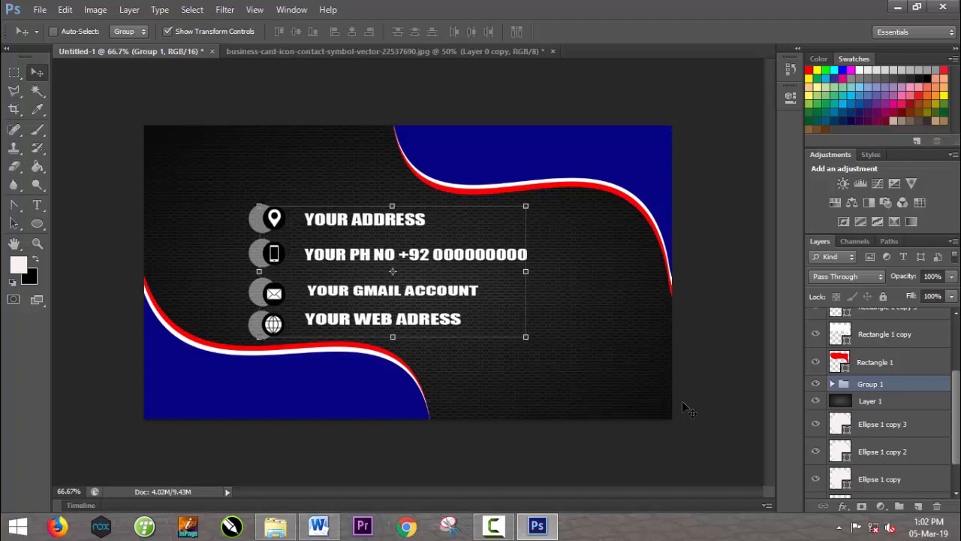
key(Left)
key(Left)
key(Left)
key(Down)
key(Down)
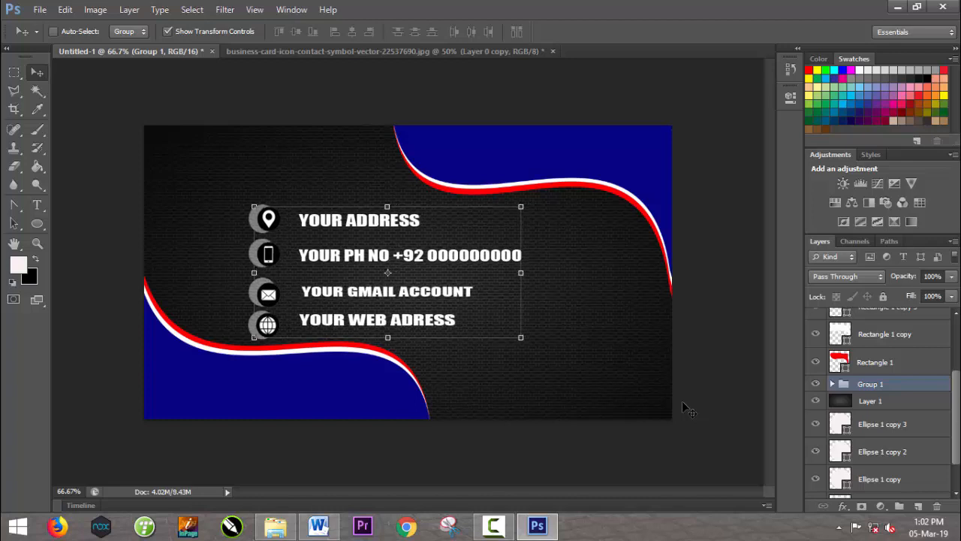
key(Up)
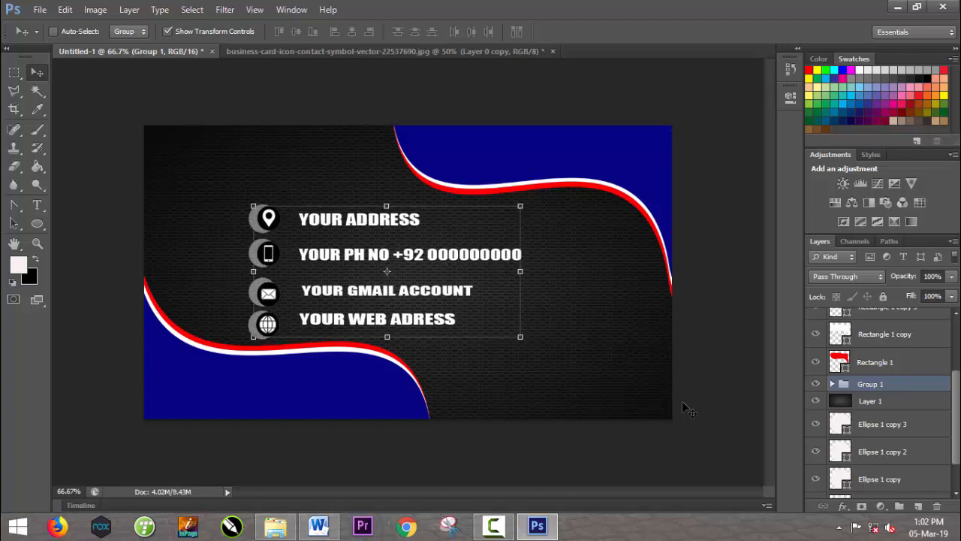
key(Left)
key(Left)
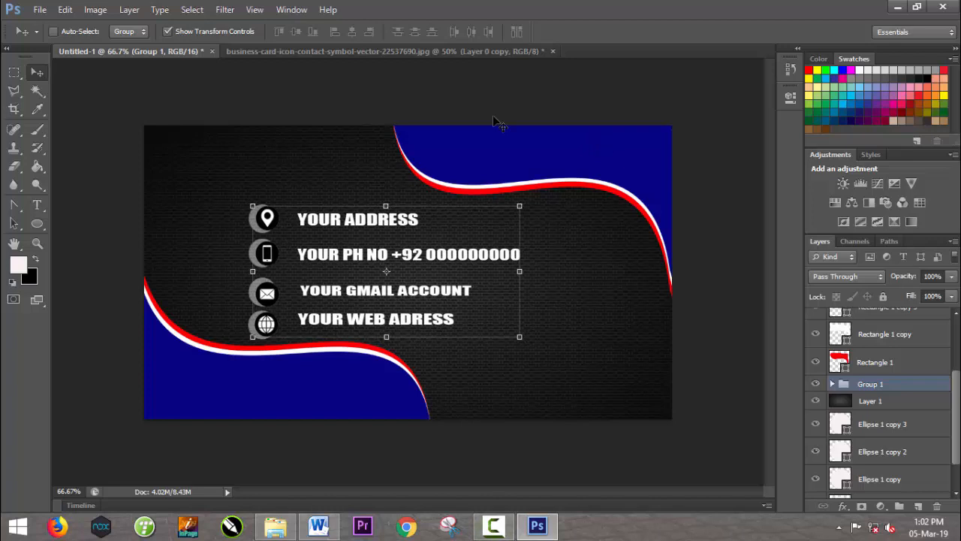
click(493, 525)
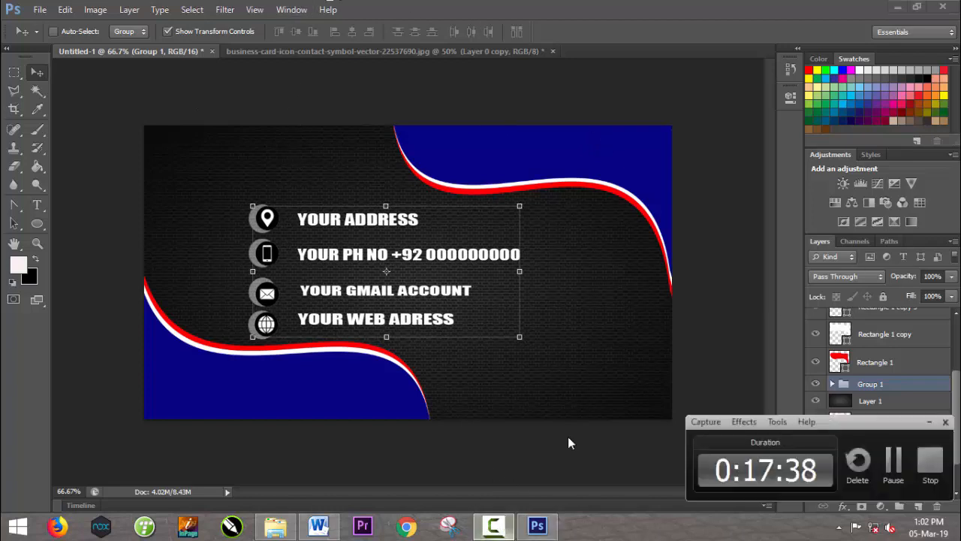